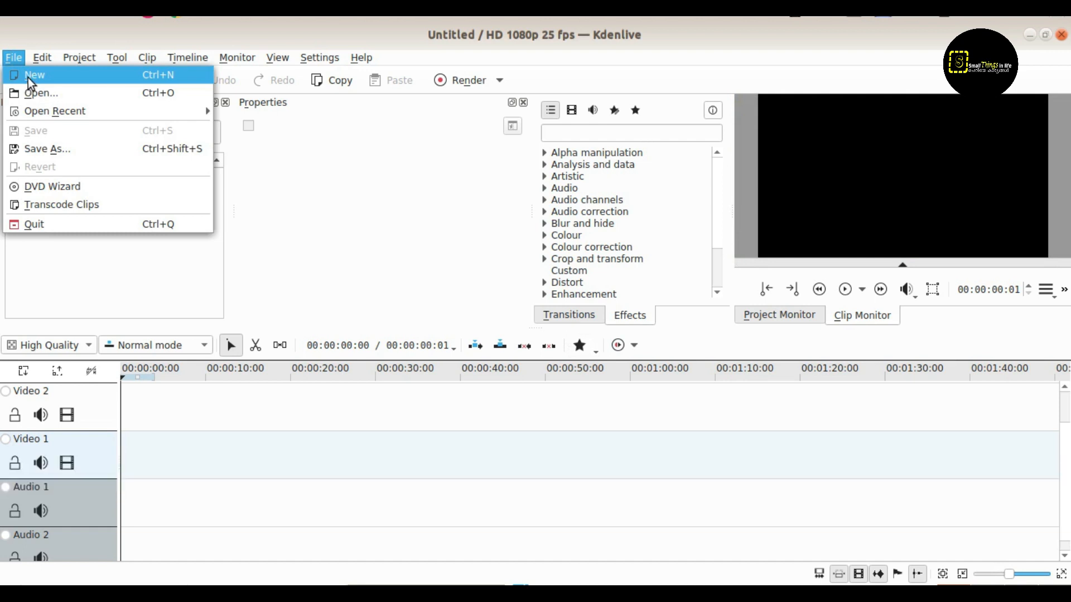
Create a new project with the HD 1080p 30 fps profile.
{"action": "left_click", "coordinate": [28, 78]}
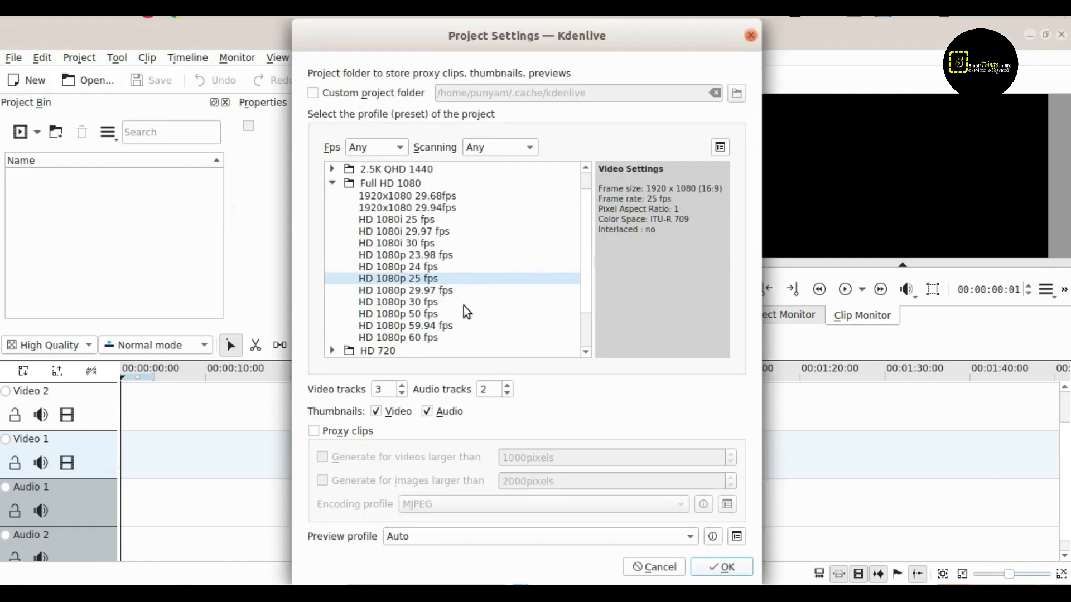
{"action": "left_click", "coordinate": [416, 304]}
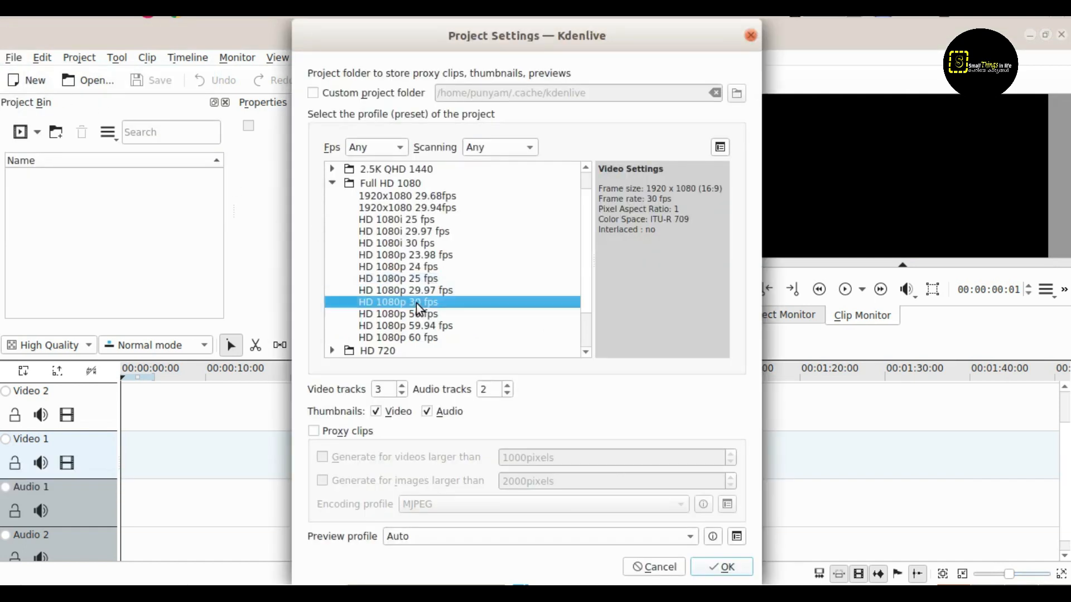
{"action": "left_click", "coordinate": [719, 566]}
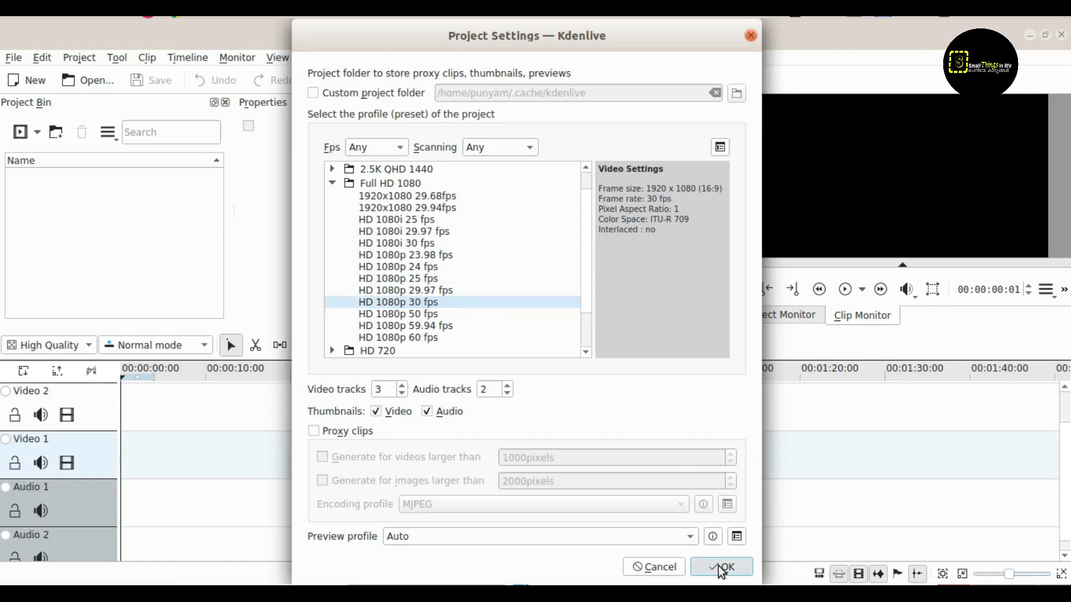
Import Thanks.mp4 into the project bin and place it at the start of the Video 1 track.
{"action": "left_click", "coordinate": [38, 135]}
{"action": "left_click", "coordinate": [47, 156]}
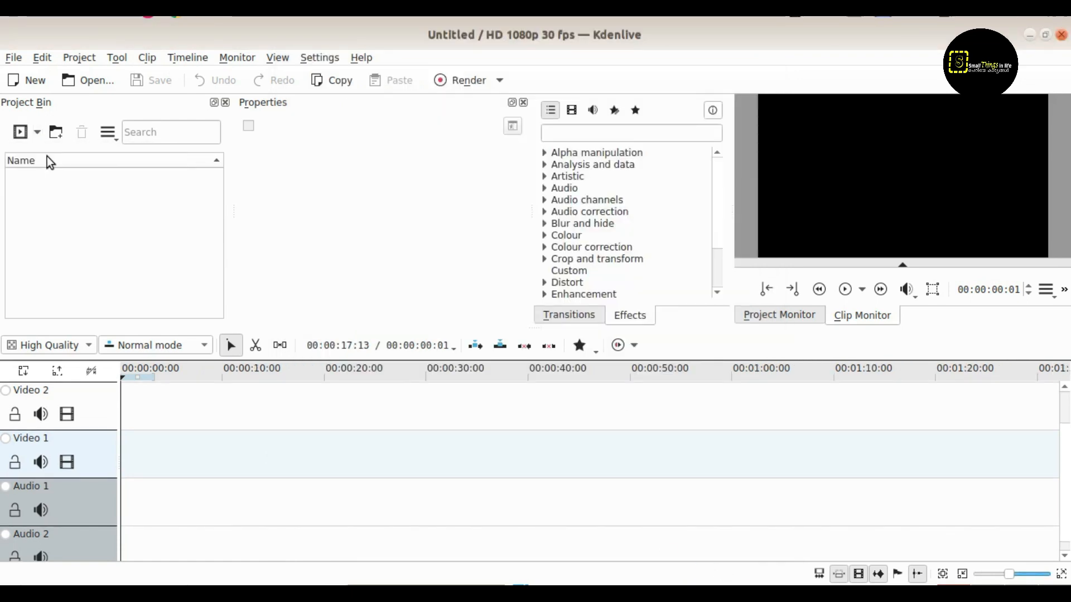
{"action": "left_click", "coordinate": [394, 213]}
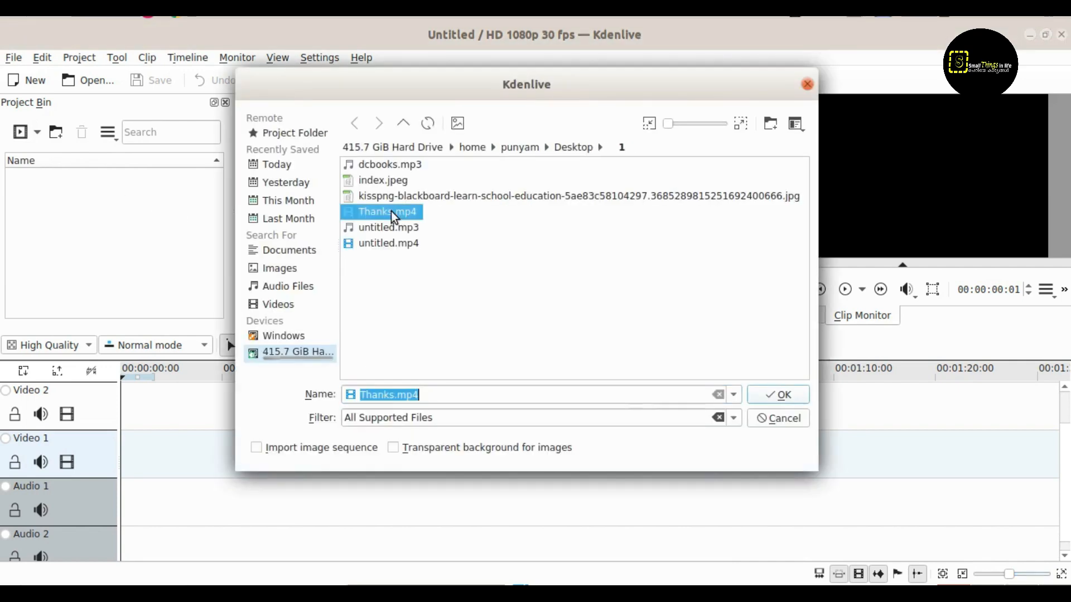
{"action": "left_click", "coordinate": [779, 397]}
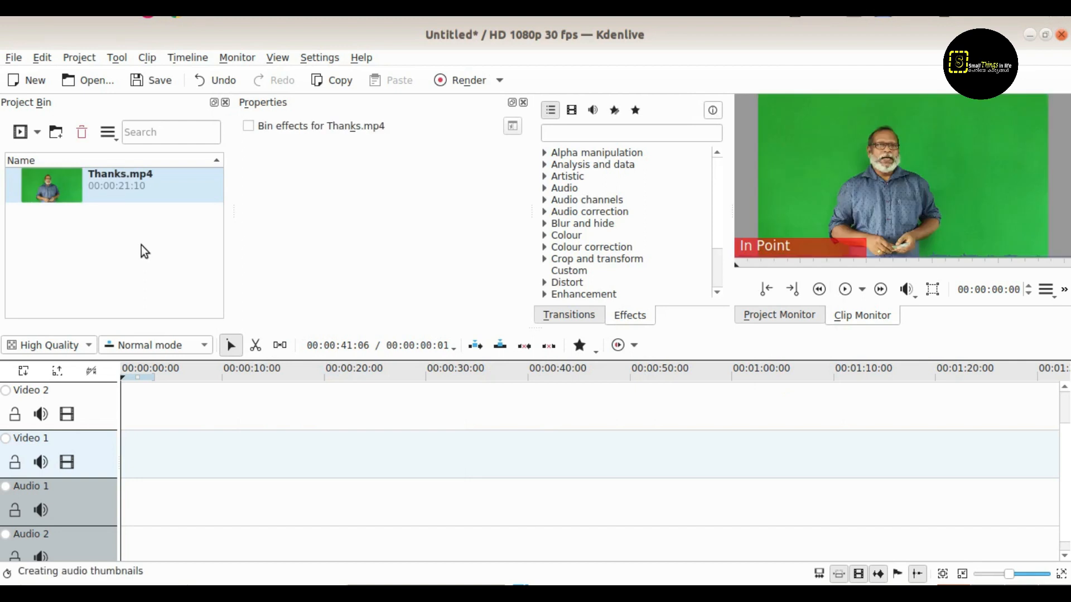
{"action": "left_click", "coordinate": [64, 181]}
{"action": "left_click_drag", "start_coordinate": [65, 181], "coordinate": [124, 431]}
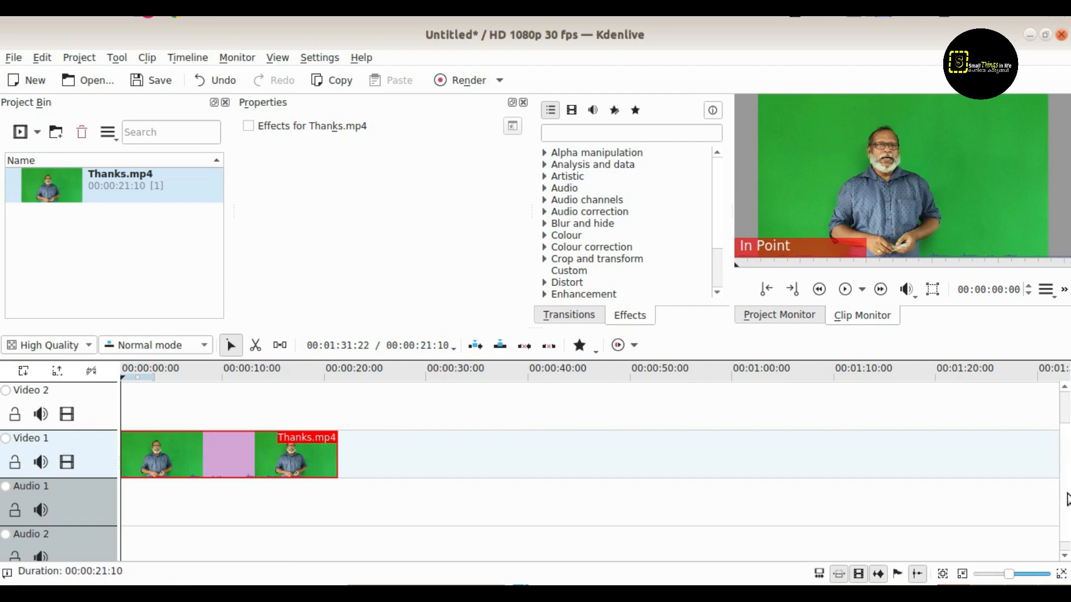
Import the logo image bitmap.png from the Desktop folder into the project bin.
{"action": "left_click_drag", "start_coordinate": [1065, 494], "coordinate": [1060, 437]}
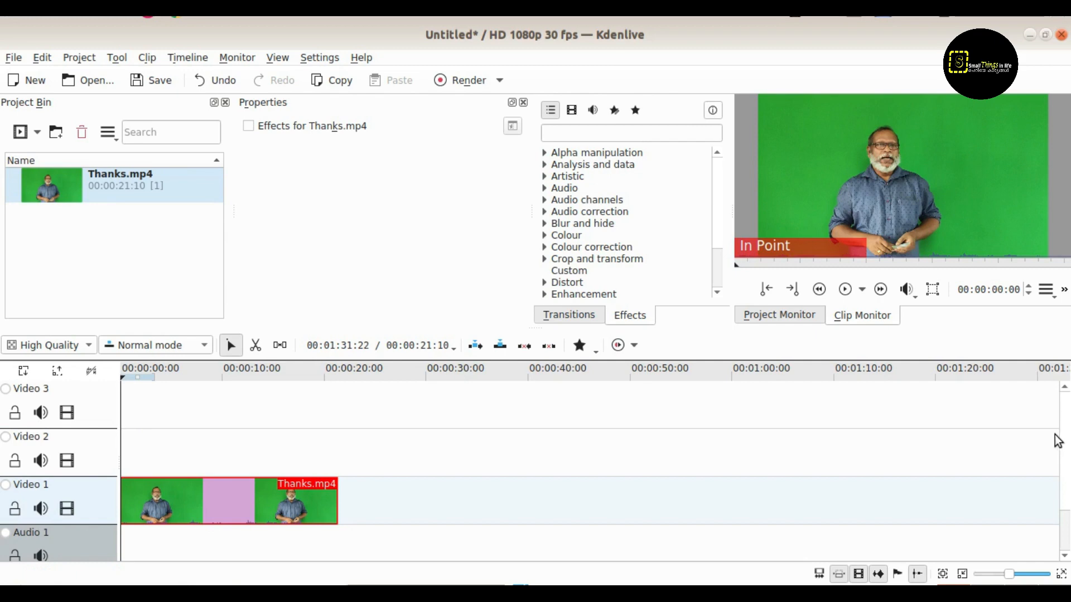
{"action": "left_click", "coordinate": [38, 135]}
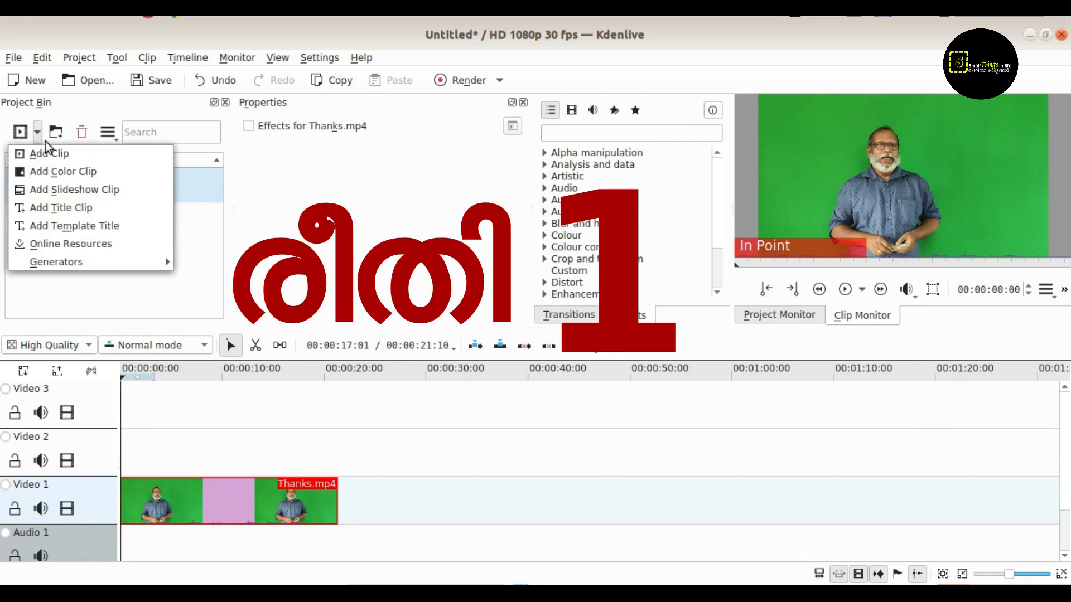
{"action": "left_click", "coordinate": [72, 158]}
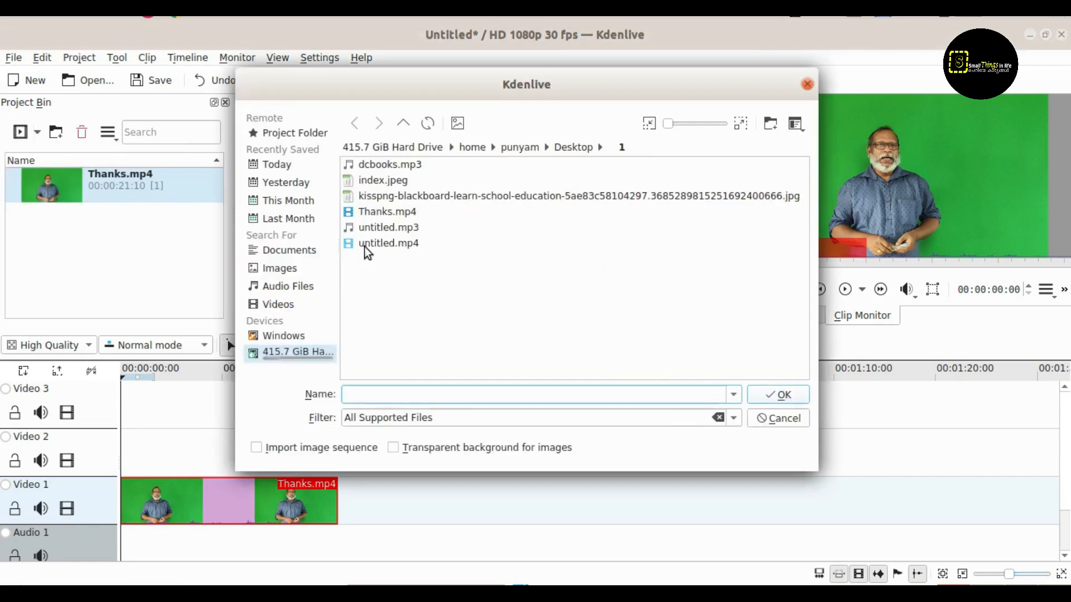
{"action": "left_click", "coordinate": [564, 149]}
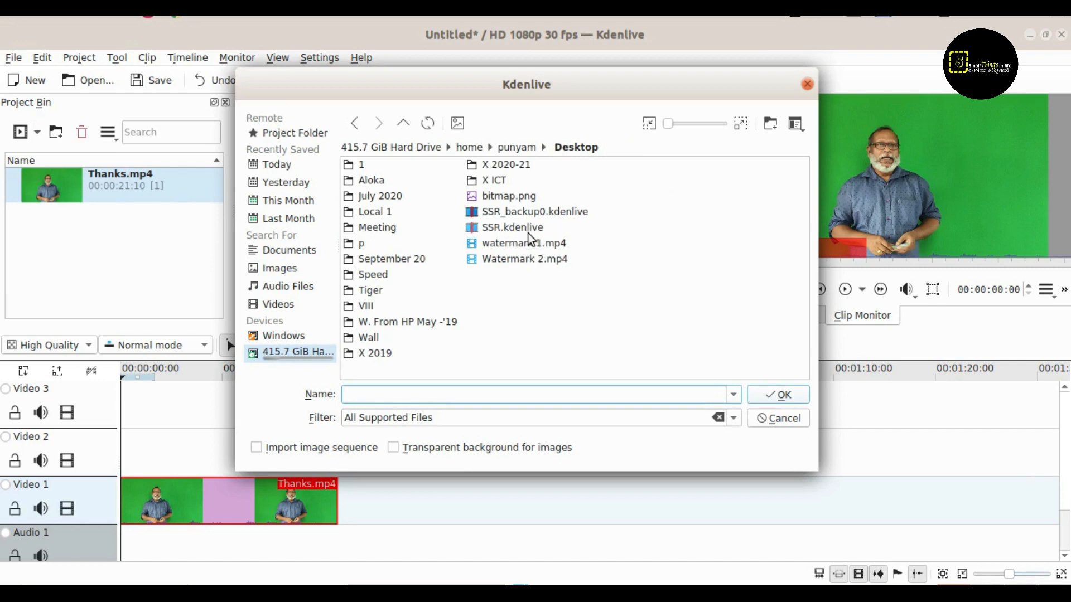
{"action": "left_click", "coordinate": [507, 199]}
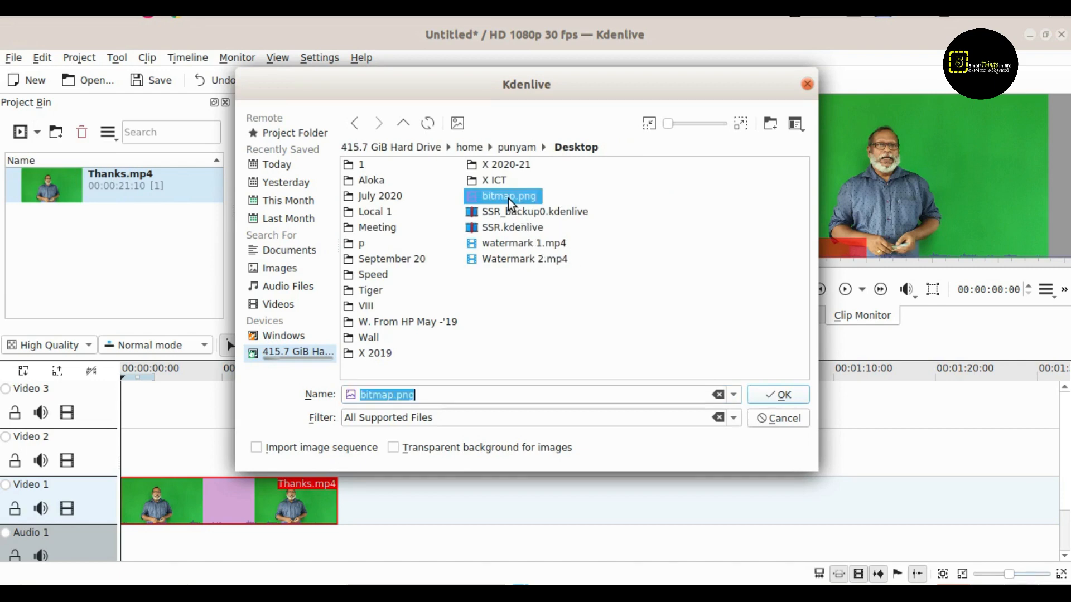
{"action": "left_click", "coordinate": [774, 394]}
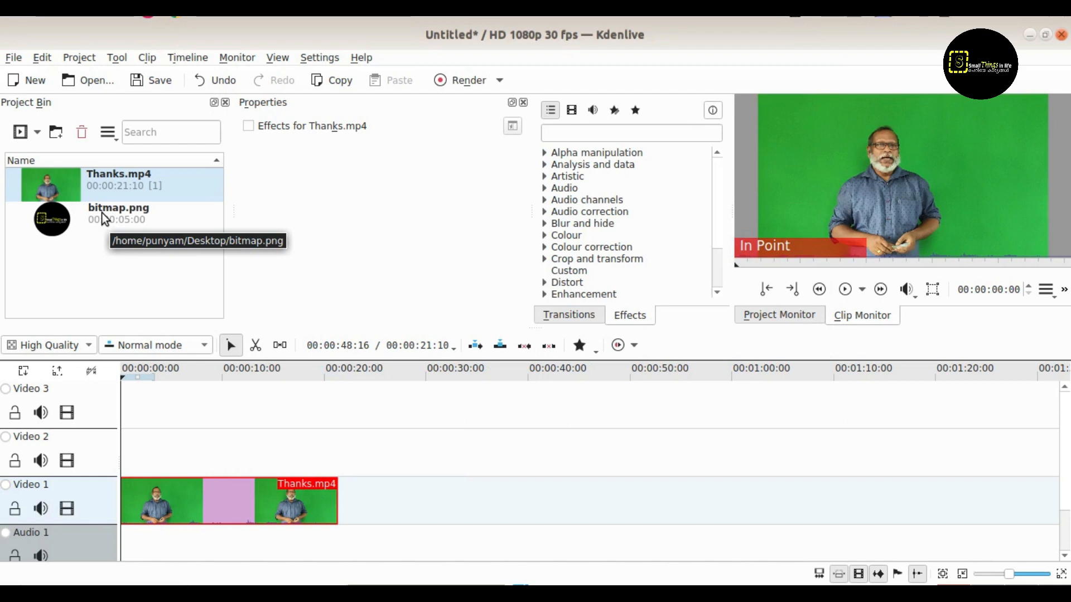
Place bitmap.png at the start of the Video 2 track and extend it to the end of Thanks.mp4.
{"action": "left_click_drag", "start_coordinate": [101, 215], "coordinate": [124, 448]}
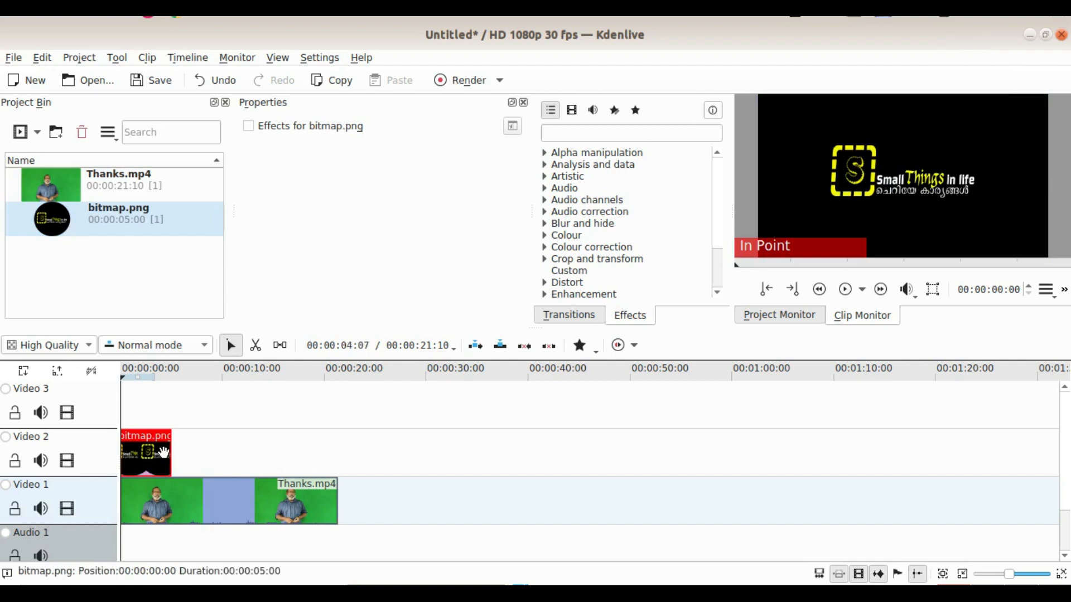
{"action": "left_click_drag", "start_coordinate": [170, 453], "coordinate": [337, 461]}
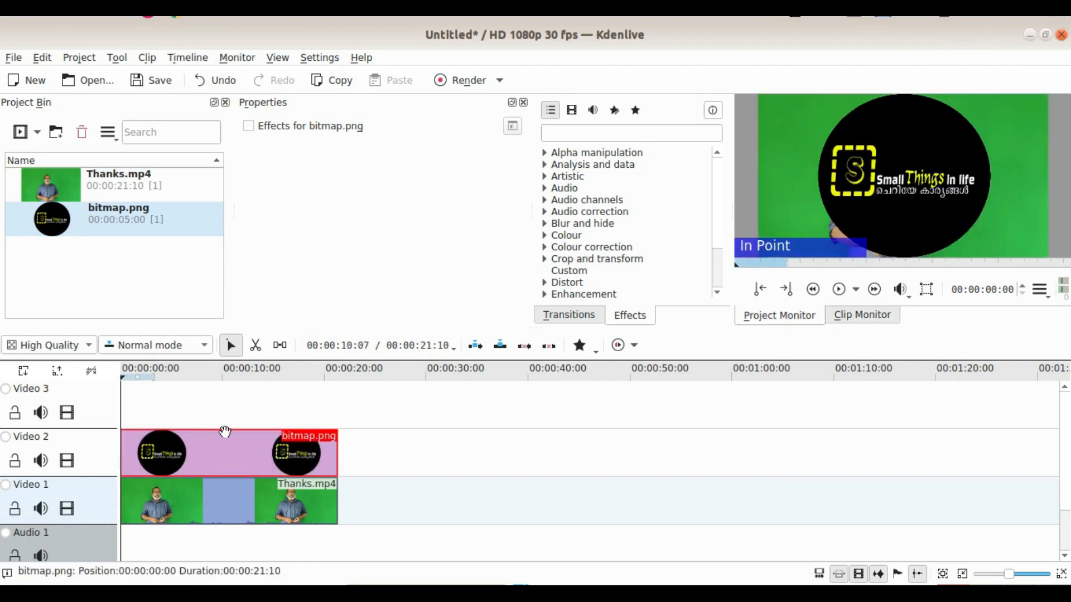
{"action": "left_click", "coordinate": [837, 297]}
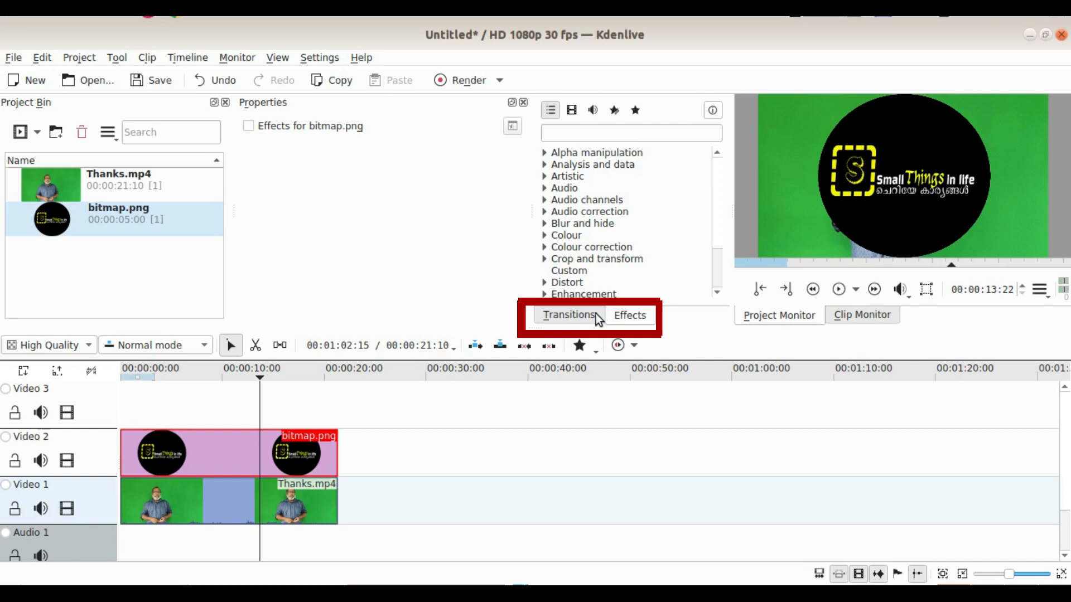
Search the transitions for "comp" and apply the Composite transition to the bitmap.png clip on Video 2.
{"action": "left_click", "coordinate": [569, 316]}
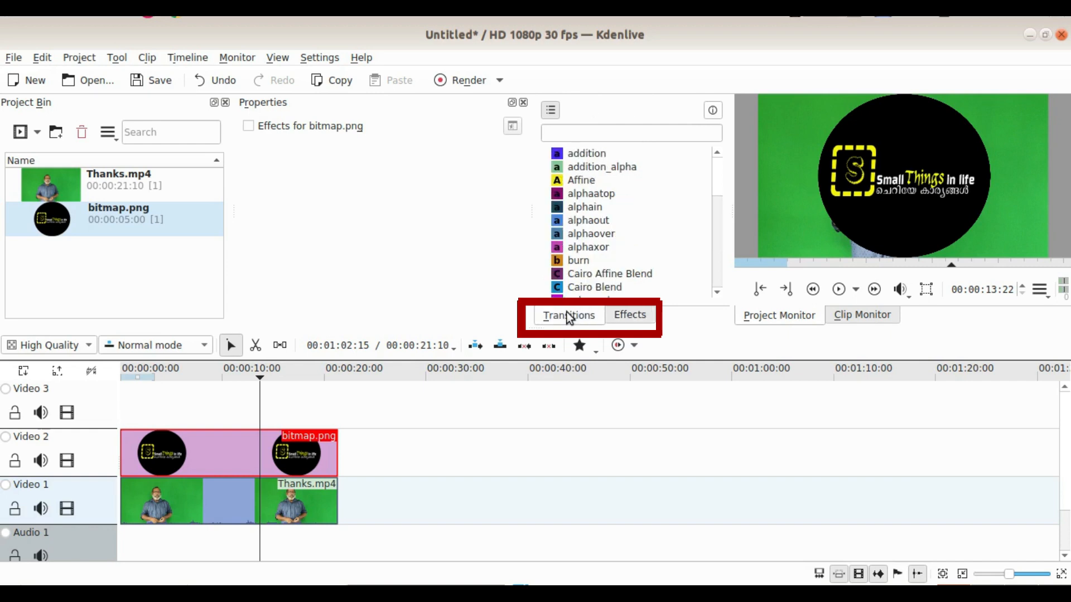
{"action": "left_click", "coordinate": [574, 133]}
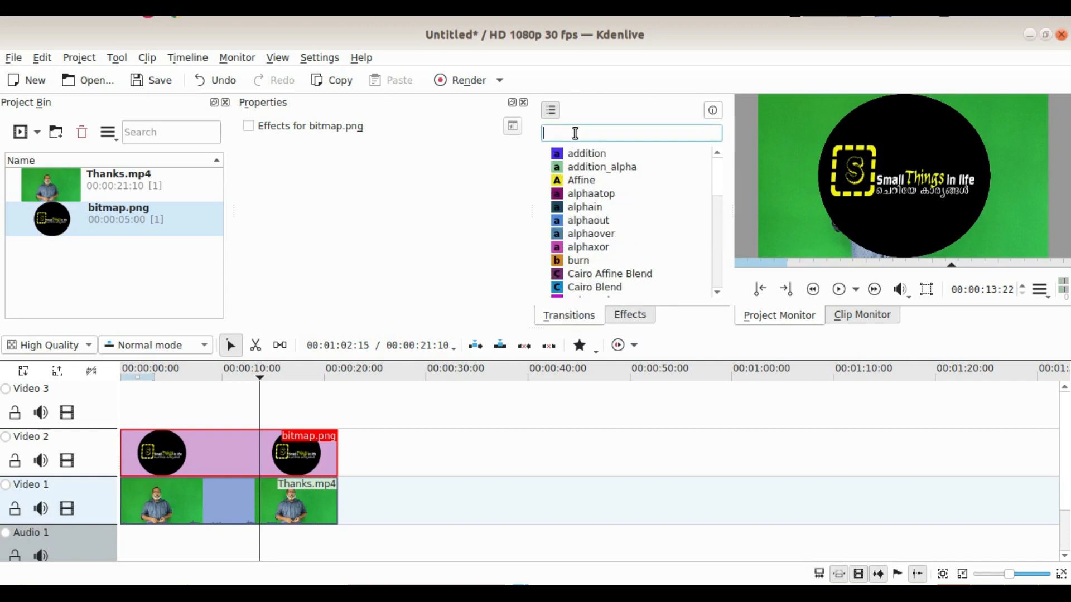
{"action": "type", "text": "comp"}
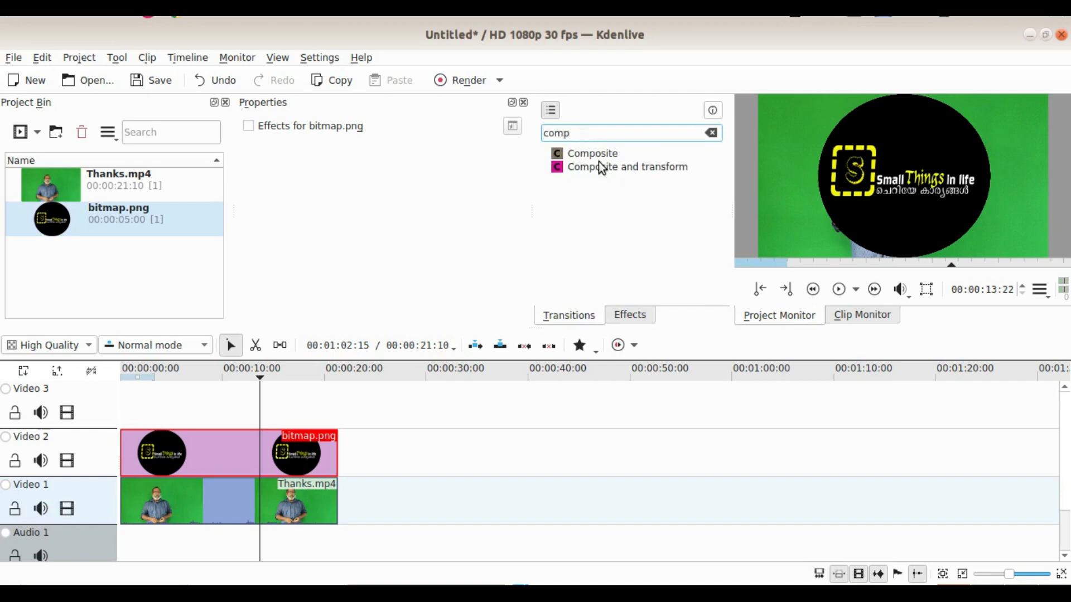
{"action": "left_click", "coordinate": [590, 149]}
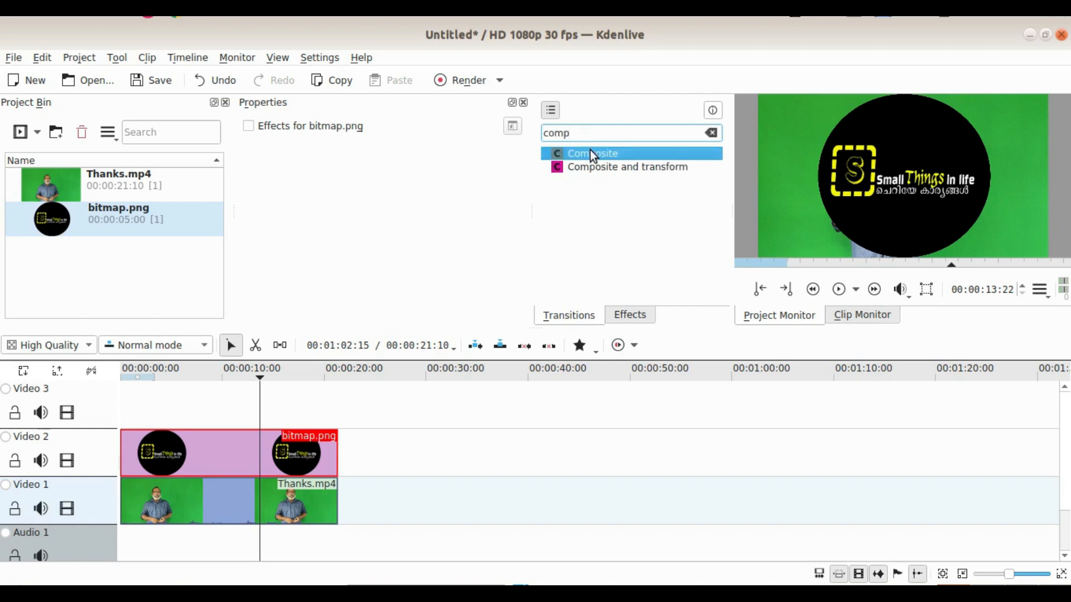
{"action": "mouse_move", "coordinate": [590, 150]}
{"action": "left_mouse_down"}
{"action": "mouse_move", "coordinate": [445, 339]}
{"action": "mouse_move", "coordinate": [314, 460]}
{"action": "mouse_move", "coordinate": [216, 465]}
{"action": "mouse_move", "coordinate": [172, 456]}
{"action": "mouse_move", "coordinate": [182, 453]}
{"action": "left_mouse_up"}
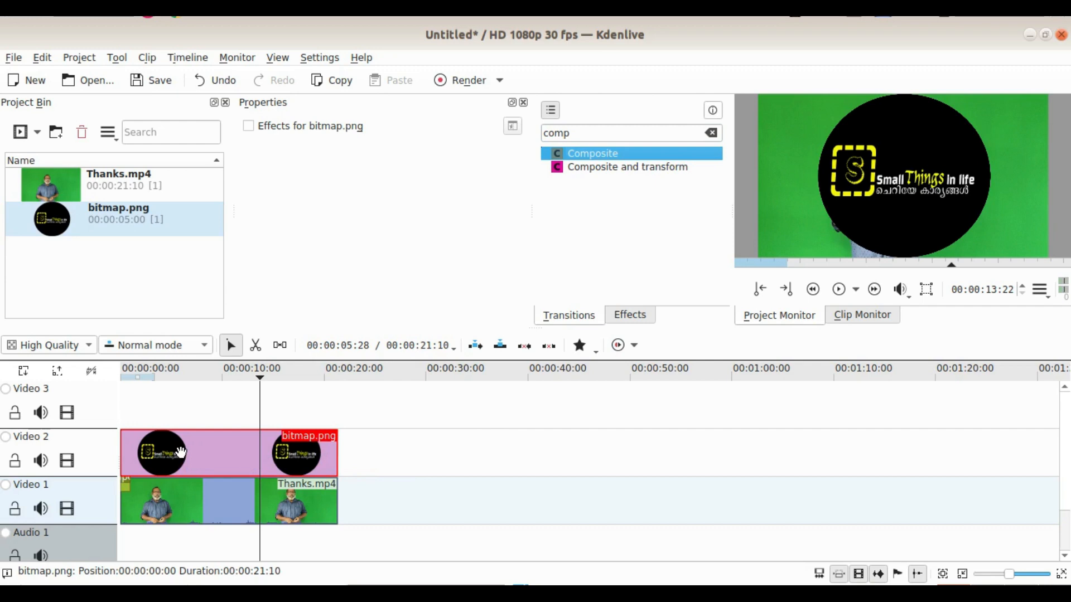
Set the Composite transition's duration to 00:00:04:27 and stretch it to the end of the two clips.
{"action": "left_click", "coordinate": [126, 490]}
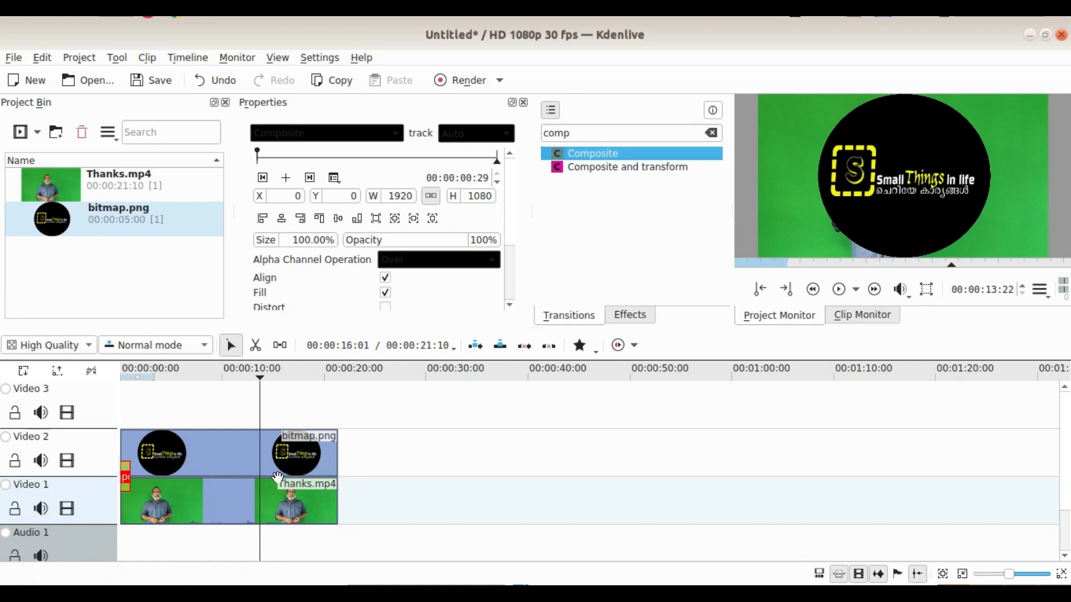
{"action": "double_click", "coordinate": [128, 481]}
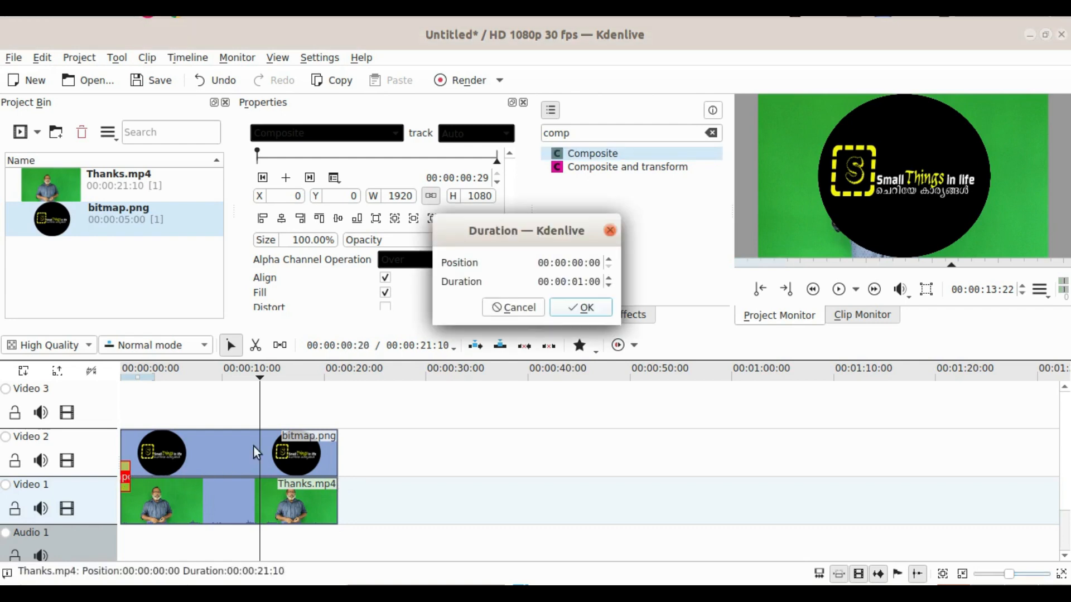
{"action": "left_click", "coordinate": [608, 279]}
{"action": "left_click", "coordinate": [608, 280]}
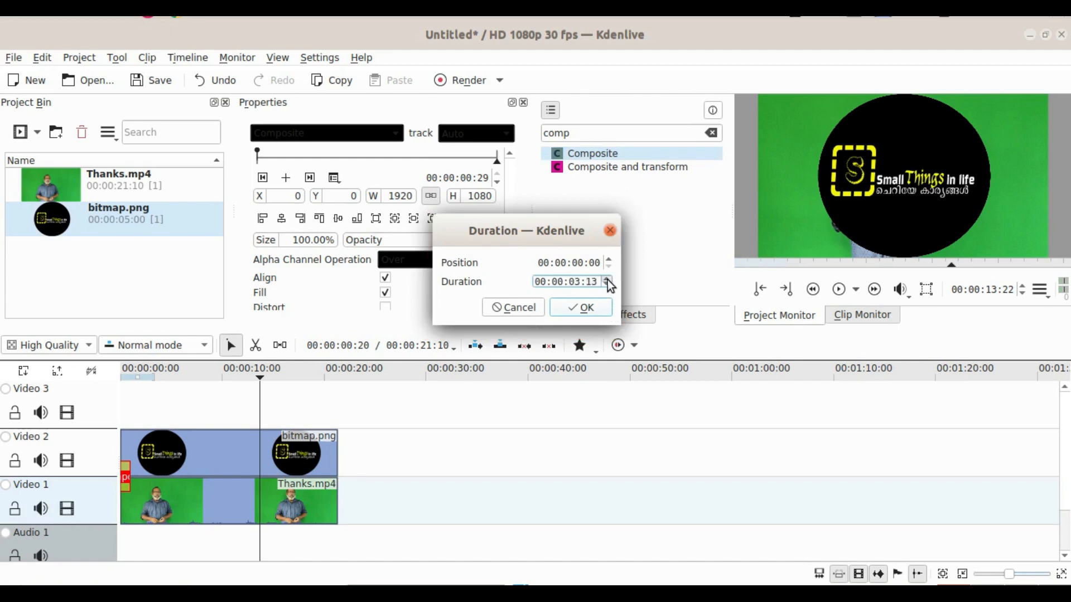
{"action": "left_click", "coordinate": [607, 279]}
{"action": "left_click", "coordinate": [592, 311]}
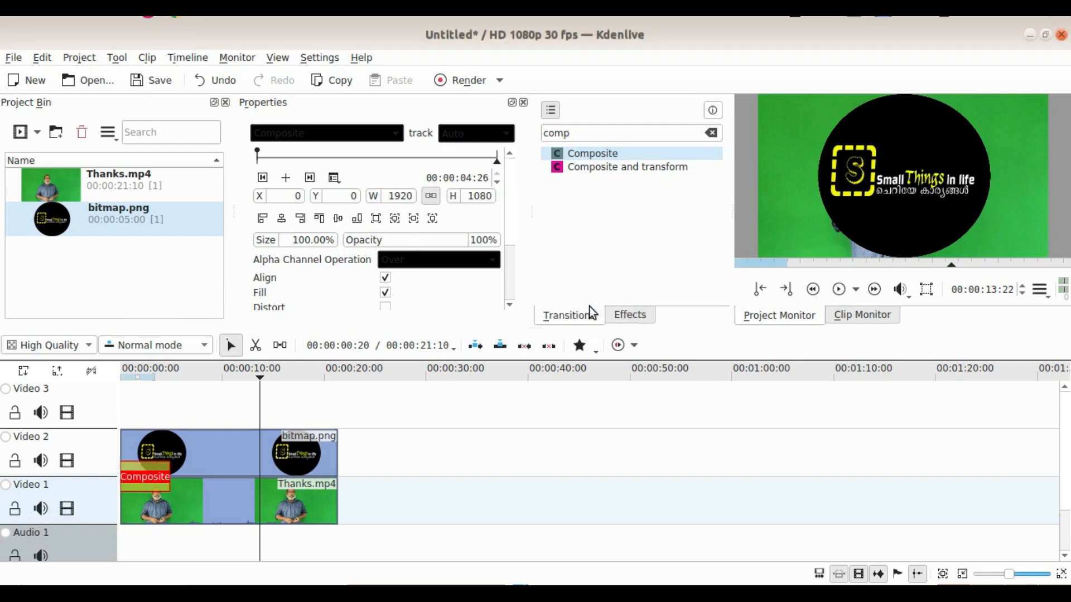
{"action": "left_click_drag", "start_coordinate": [170, 484], "coordinate": [336, 479]}
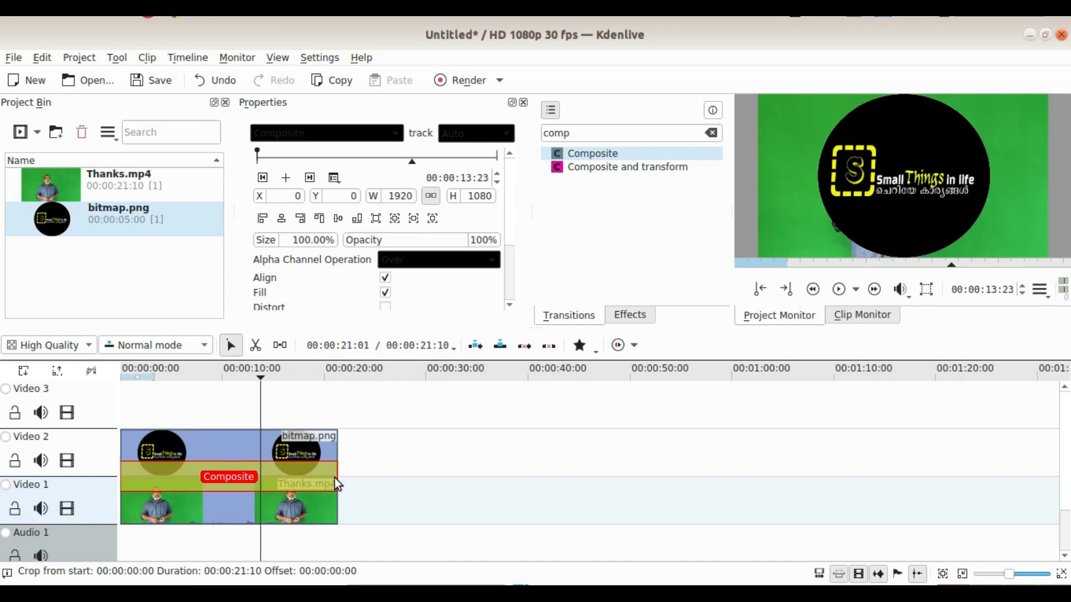
Shrink the logo to about 583 x 328 in the frame's upper-right corner at about X 1357, Y 57, and set its opacity to 23%.
{"action": "left_click", "coordinate": [926, 291]}
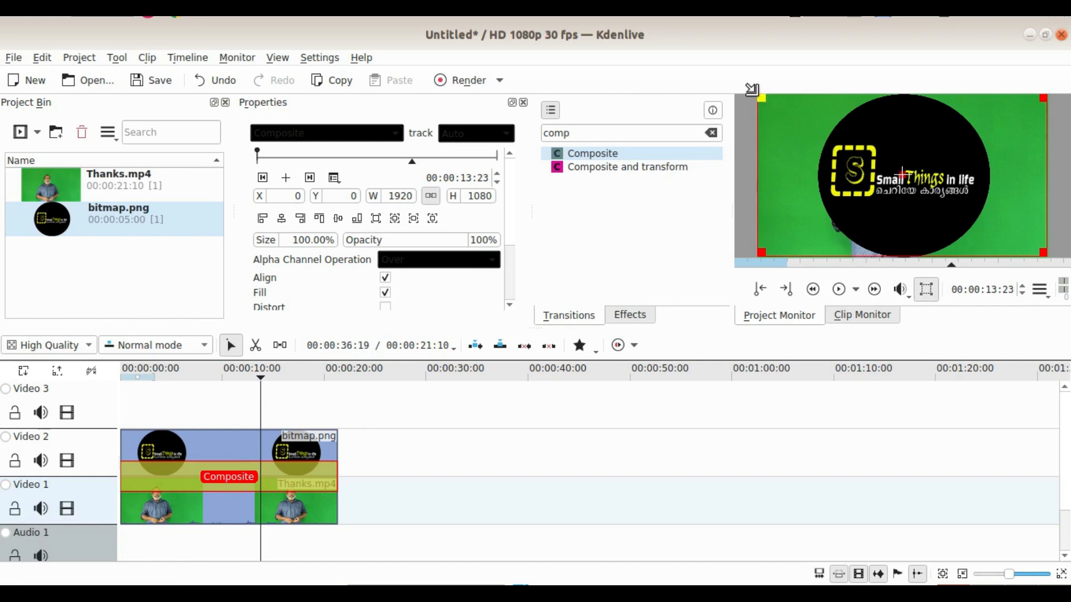
{"action": "left_click_drag", "start_coordinate": [753, 91], "coordinate": [923, 143]}
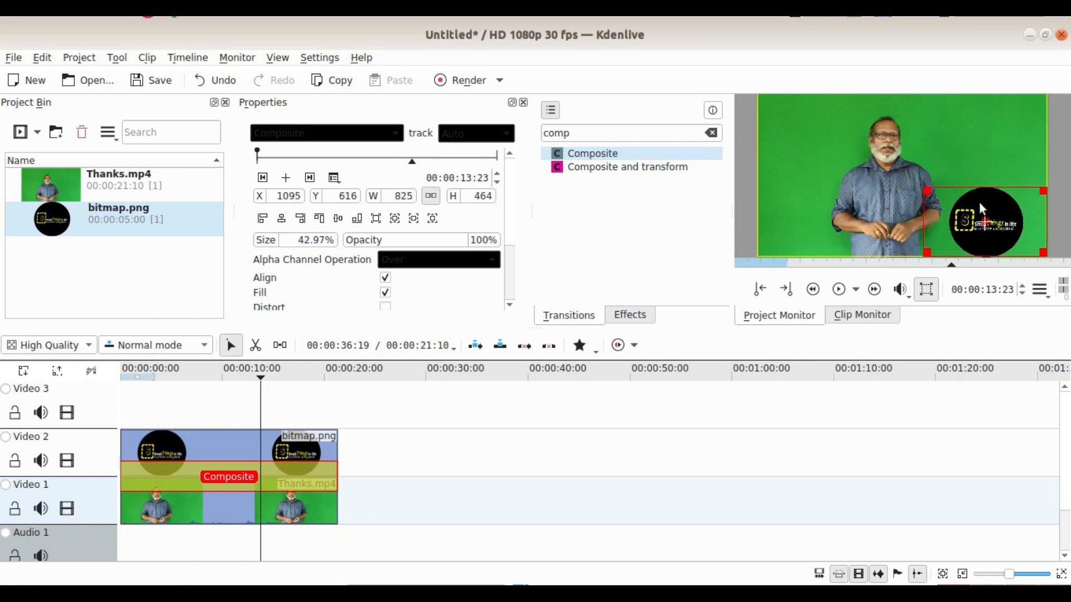
{"action": "left_click_drag", "start_coordinate": [983, 225], "coordinate": [995, 140]}
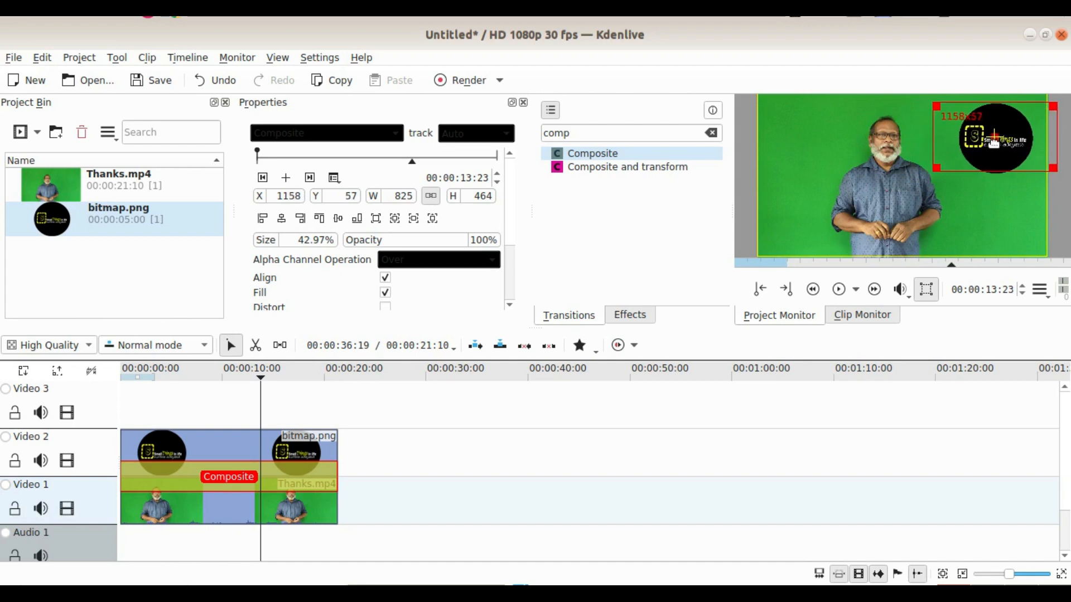
{"action": "left_click_drag", "start_coordinate": [936, 105], "coordinate": [1006, 126]}
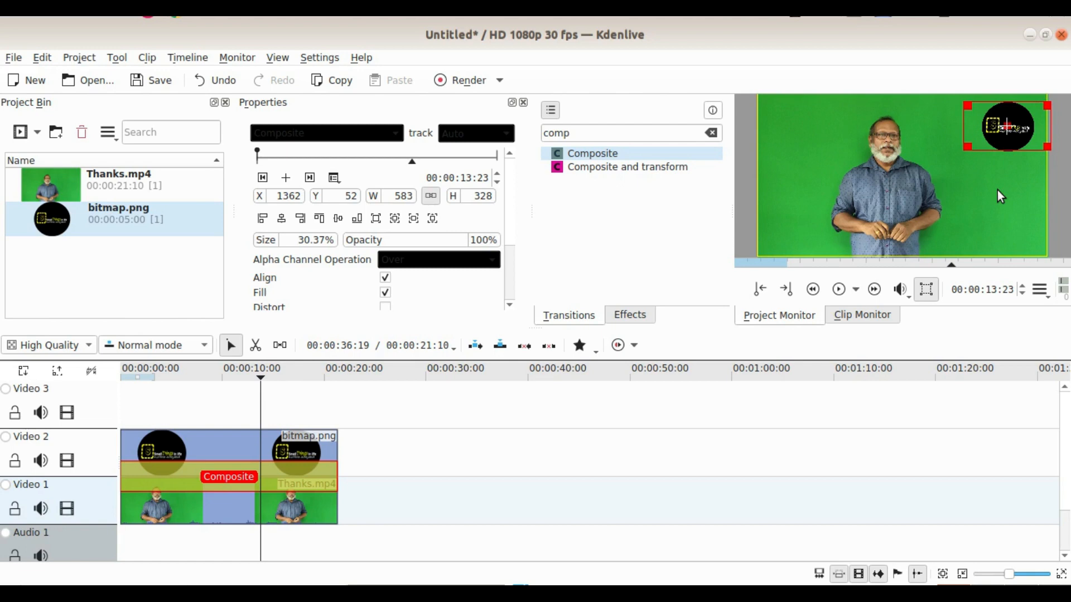
{"action": "mouse_move", "coordinate": [1008, 125]}
{"action": "left_mouse_down"}
{"action": "mouse_move", "coordinate": [927, 209]}
{"action": "mouse_move", "coordinate": [988, 121]}
{"action": "mouse_move", "coordinate": [1009, 125]}
{"action": "left_mouse_up"}
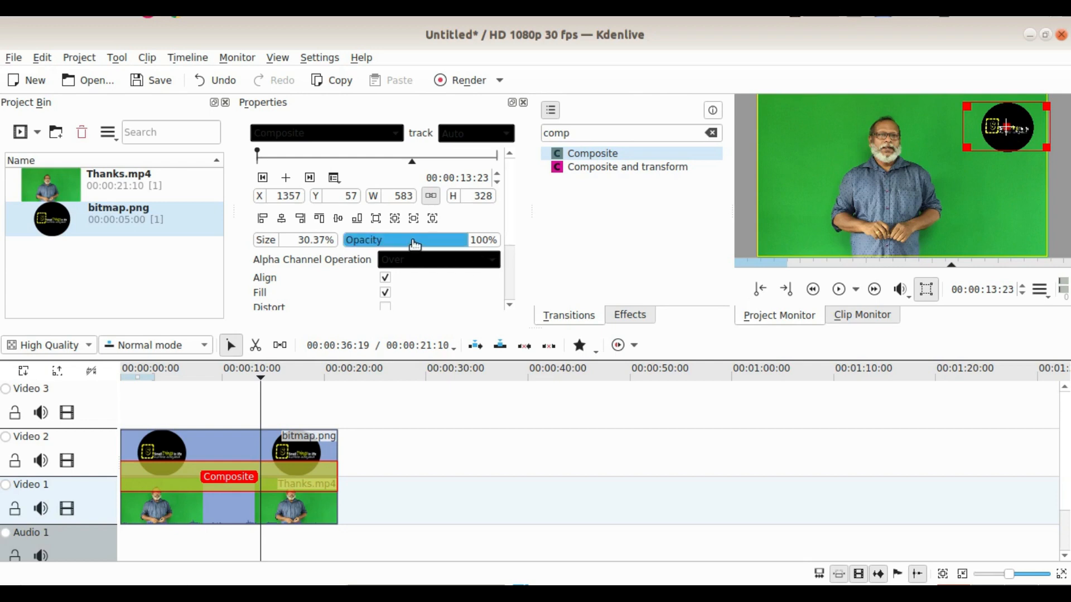
{"action": "left_click_drag", "start_coordinate": [466, 241], "coordinate": [374, 238]}
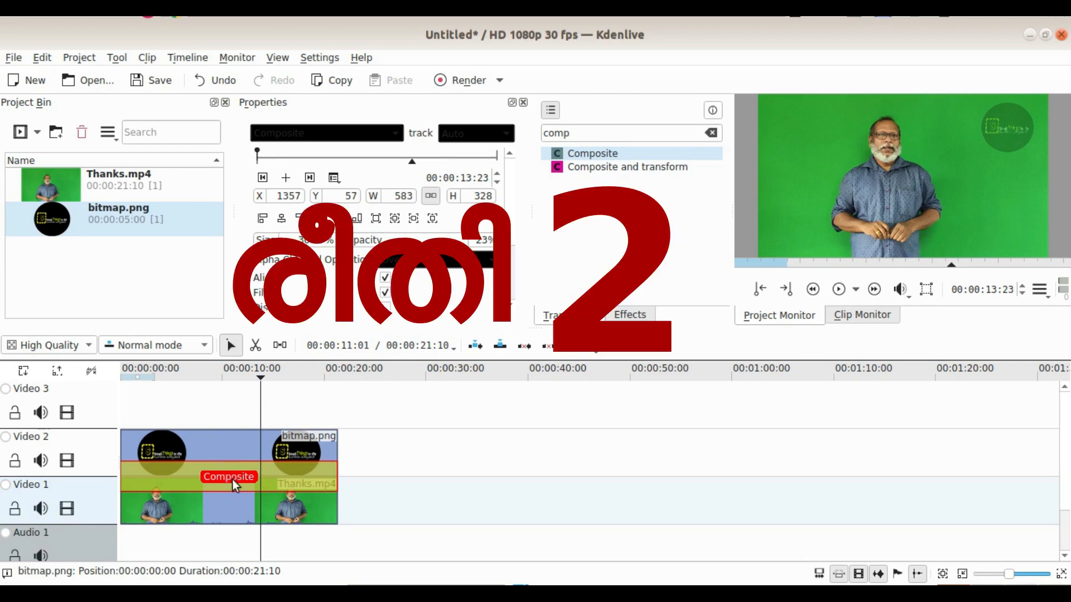
Delete the Composite transition and the bitmap.png clip from the timeline.
{"action": "key", "text": "Delete"}
{"action": "key", "text": "Delete"}
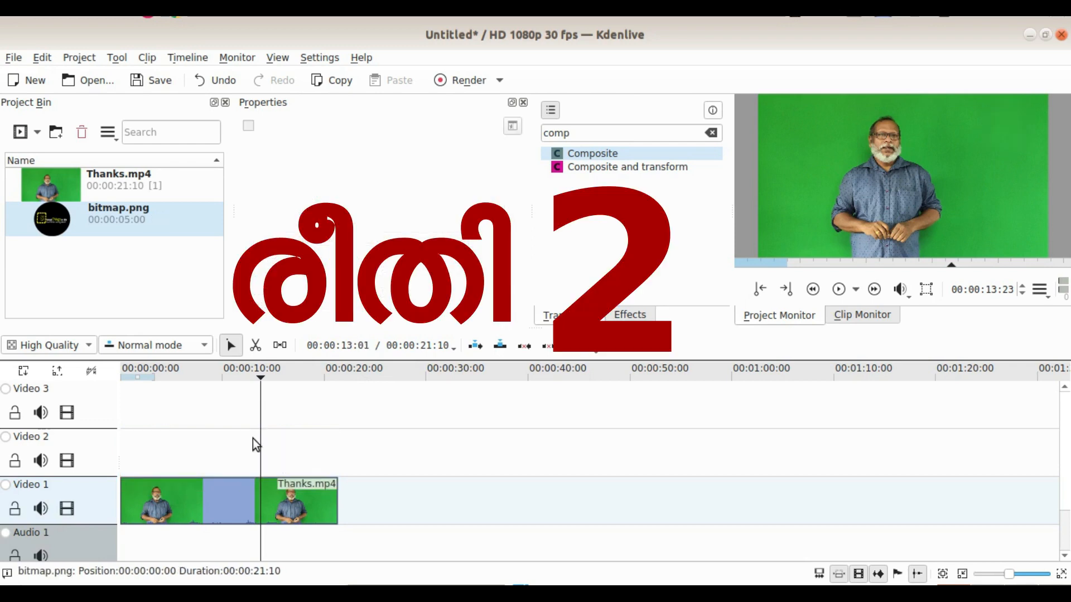
Start a new title clip and show the video frame as its background.
{"action": "left_click", "coordinate": [34, 140]}
{"action": "left_click", "coordinate": [59, 208]}
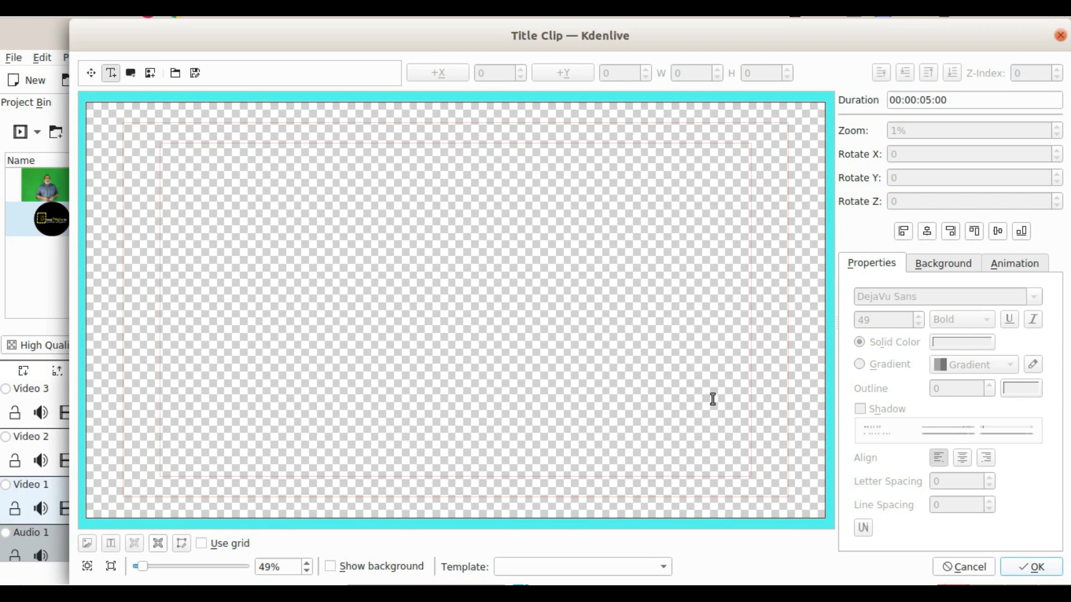
{"action": "left_click", "coordinate": [330, 568]}
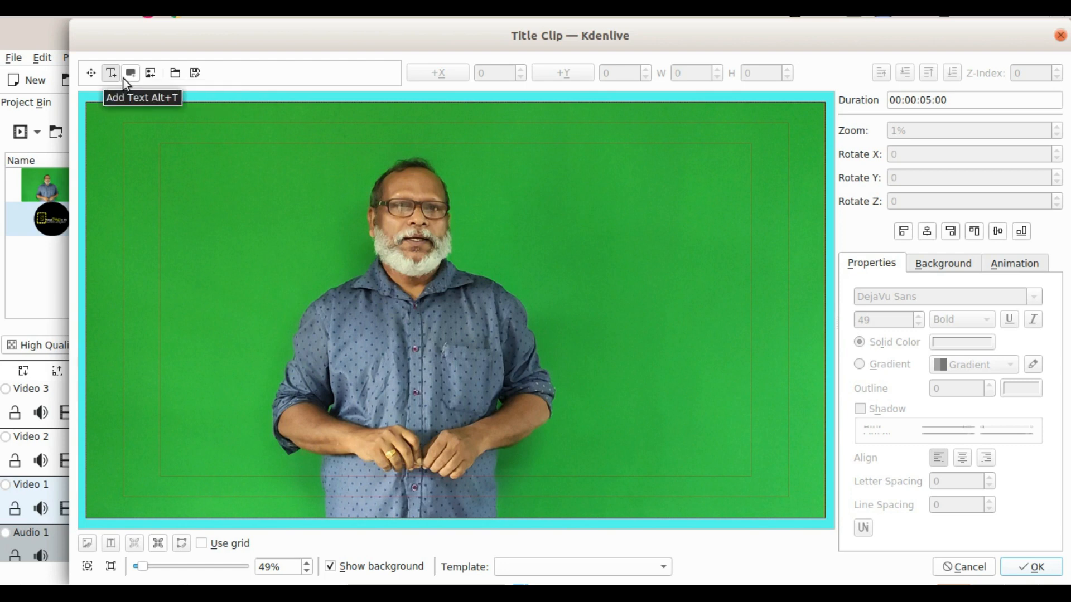
Add the image bitmap.png from the Desktop folder to the title.
{"action": "left_click", "coordinate": [152, 78]}
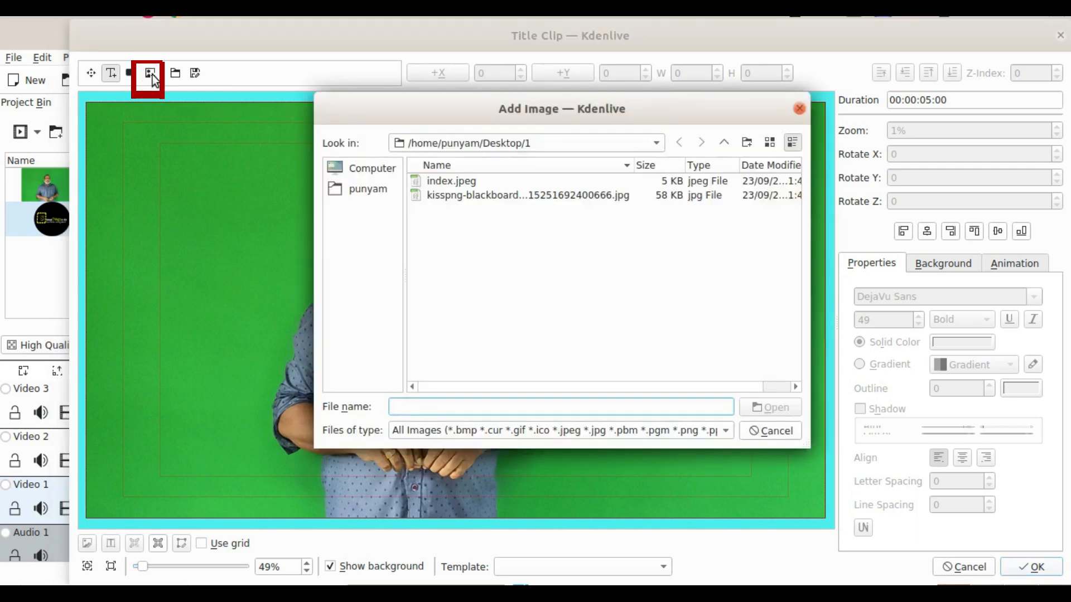
{"action": "left_click", "coordinate": [373, 191]}
{"action": "double_click", "coordinate": [448, 180]}
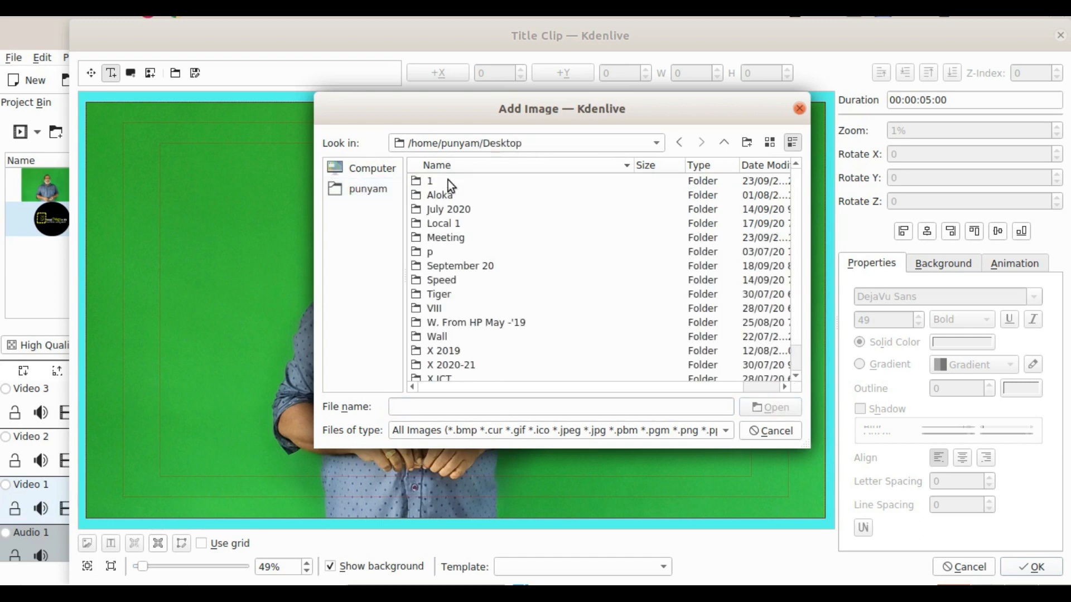
{"action": "scroll", "coordinate": [510, 276], "scroll_direction": "down", "scroll_amount": 1}
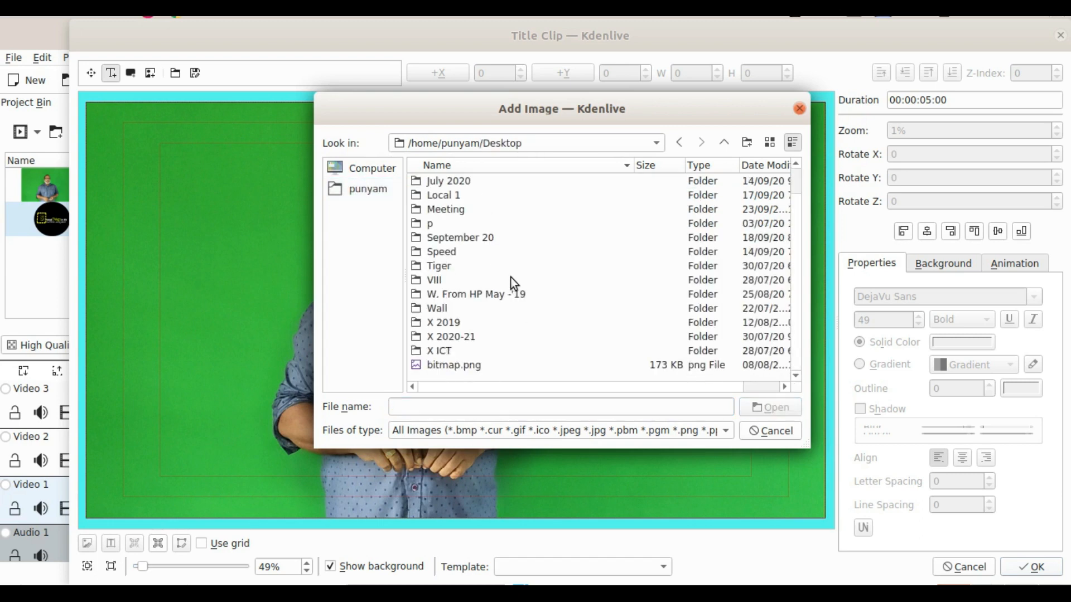
{"action": "left_click", "coordinate": [450, 365]}
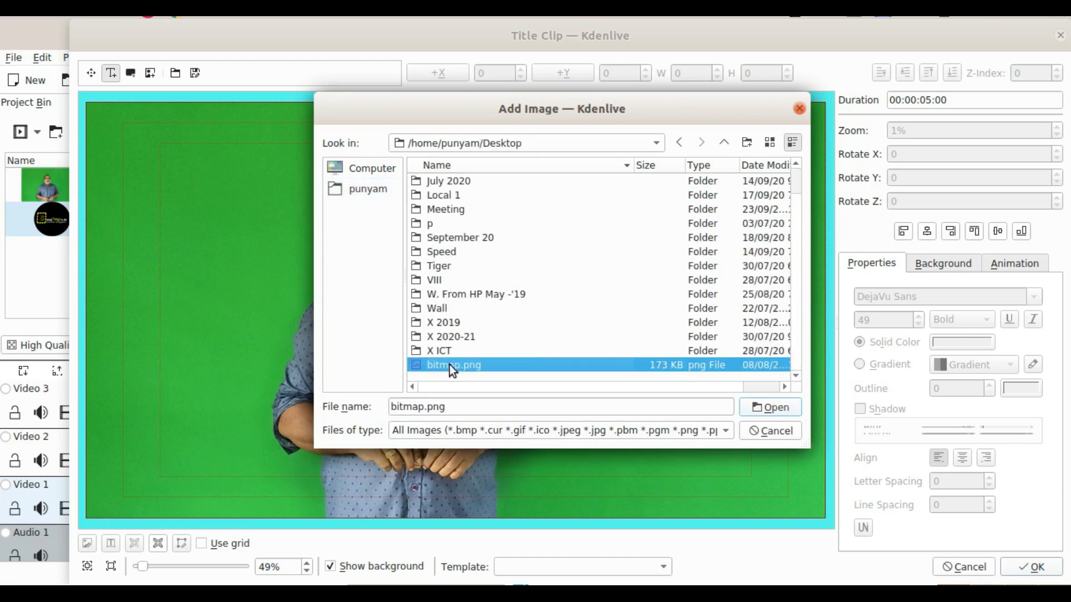
{"action": "left_click", "coordinate": [773, 407]}
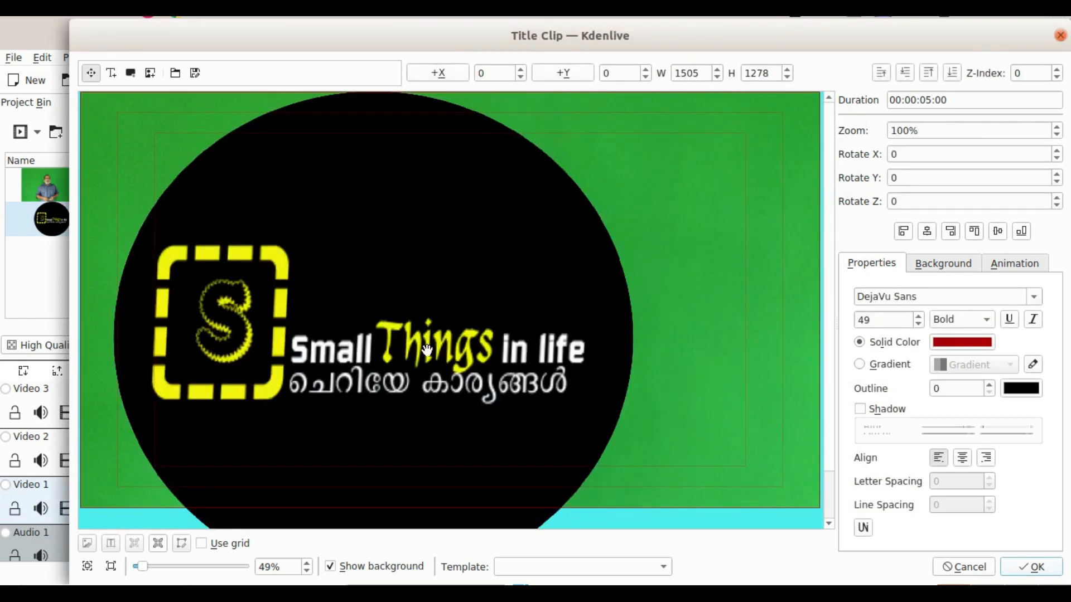
Move the logo to about X 282, Y -80 in the title and reduce its zoom to 24%.
{"action": "left_click_drag", "start_coordinate": [427, 350], "coordinate": [536, 319]}
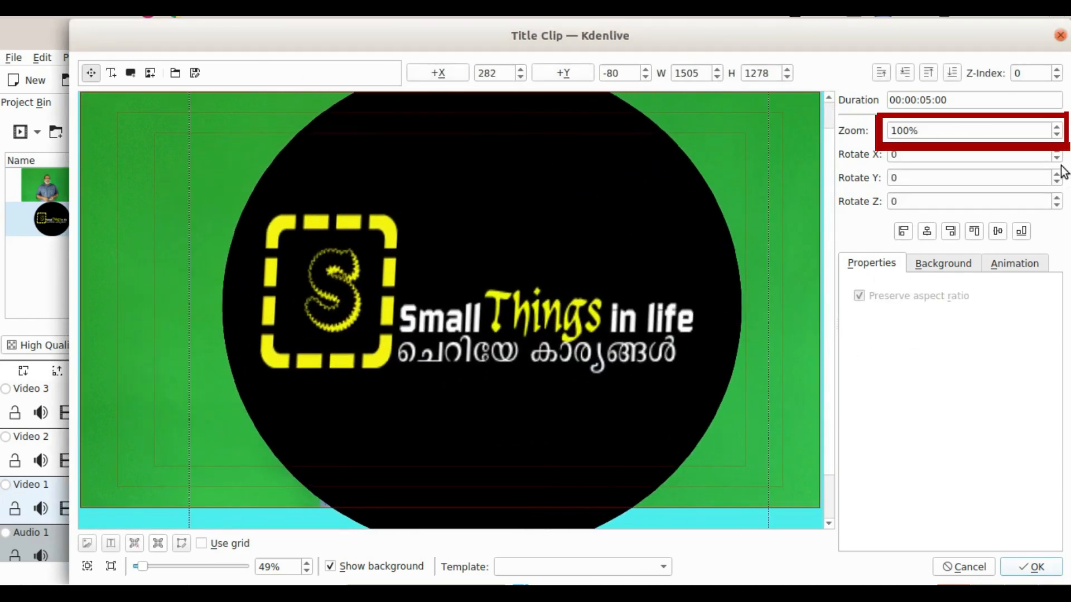
{"action": "left_click", "coordinate": [1056, 135]}
{"action": "left_click", "coordinate": [1057, 135]}
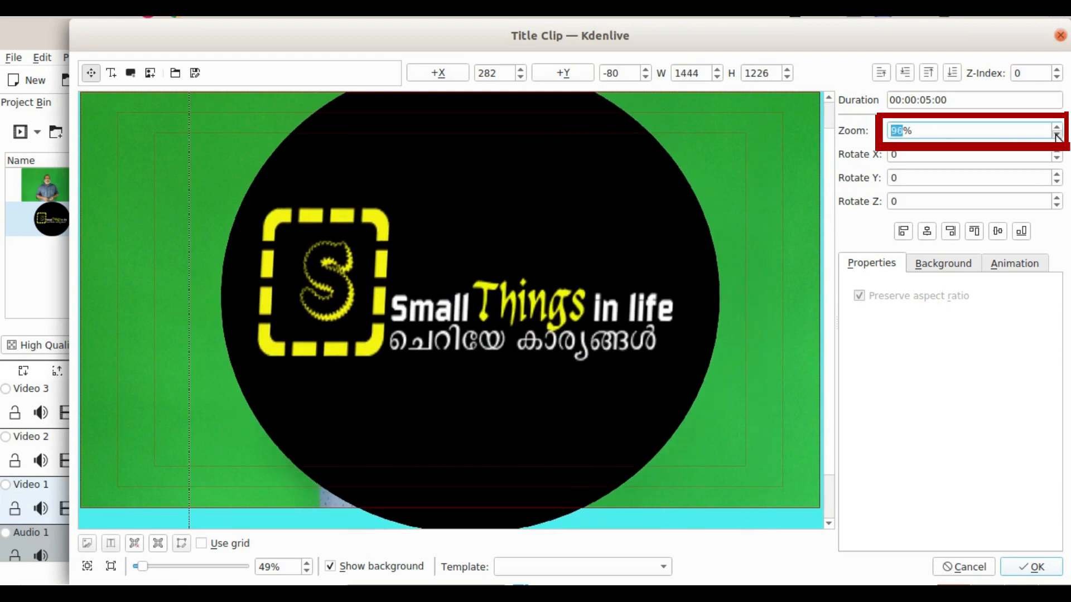
{"action": "left_click", "coordinate": [1056, 135]}
{"action": "left_click", "coordinate": [1057, 135]}
{"action": "left_click", "coordinate": [1056, 135]}
{"action": "left_click", "coordinate": [1056, 135]}
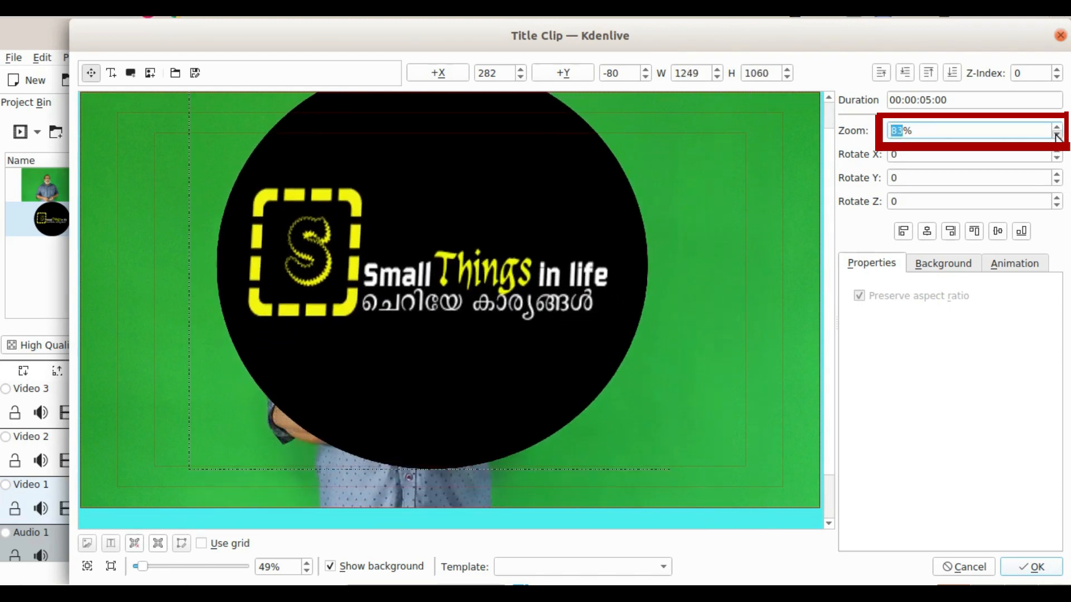
{"action": "left_click", "coordinate": [1056, 135]}
{"action": "left_click", "coordinate": [1056, 135]}
{"action": "left_click", "coordinate": [1057, 135]}
{"action": "left_click", "coordinate": [1056, 135]}
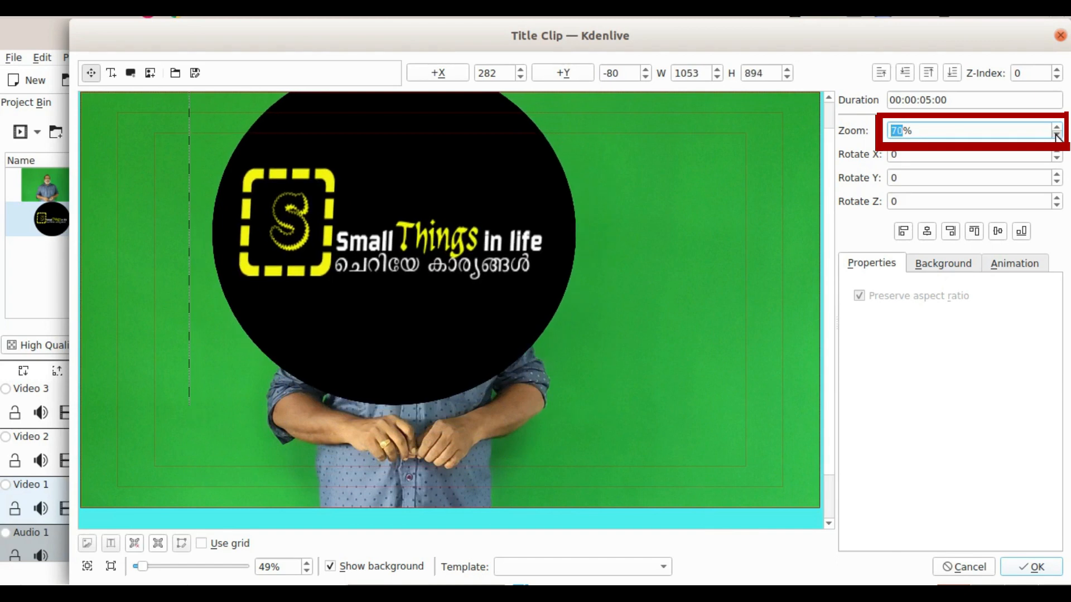
{"action": "left_click", "coordinate": [1056, 135]}
{"action": "left_click", "coordinate": [1057, 135]}
{"action": "left_click", "coordinate": [1057, 135]}
{"action": "left_click", "coordinate": [1057, 135]}
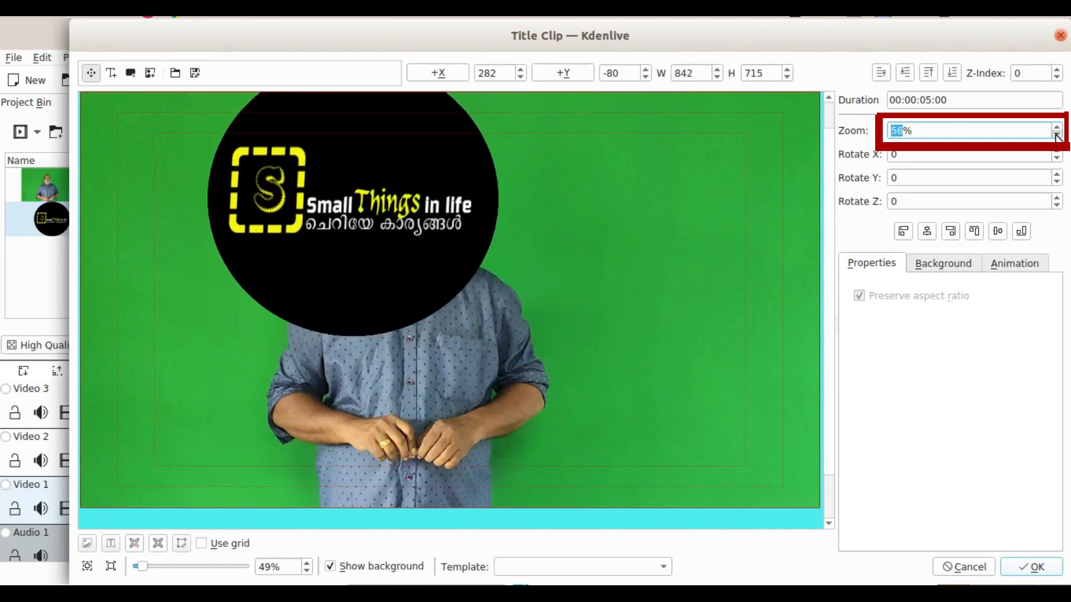
{"action": "left_click", "coordinate": [1057, 134]}
{"action": "left_click", "coordinate": [1057, 135]}
{"action": "left_click", "coordinate": [1056, 134]}
{"action": "left_click", "coordinate": [1057, 135]}
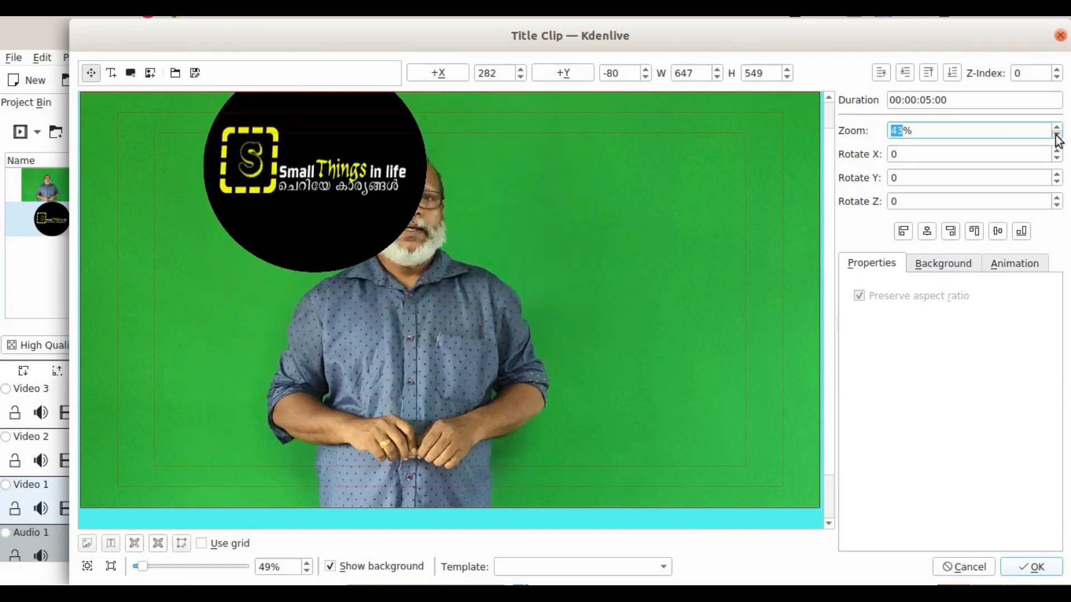
{"action": "left_click", "coordinate": [1056, 135]}
{"action": "left_click", "coordinate": [1057, 135]}
{"action": "left_click", "coordinate": [1056, 135]}
{"action": "left_click", "coordinate": [1056, 135]}
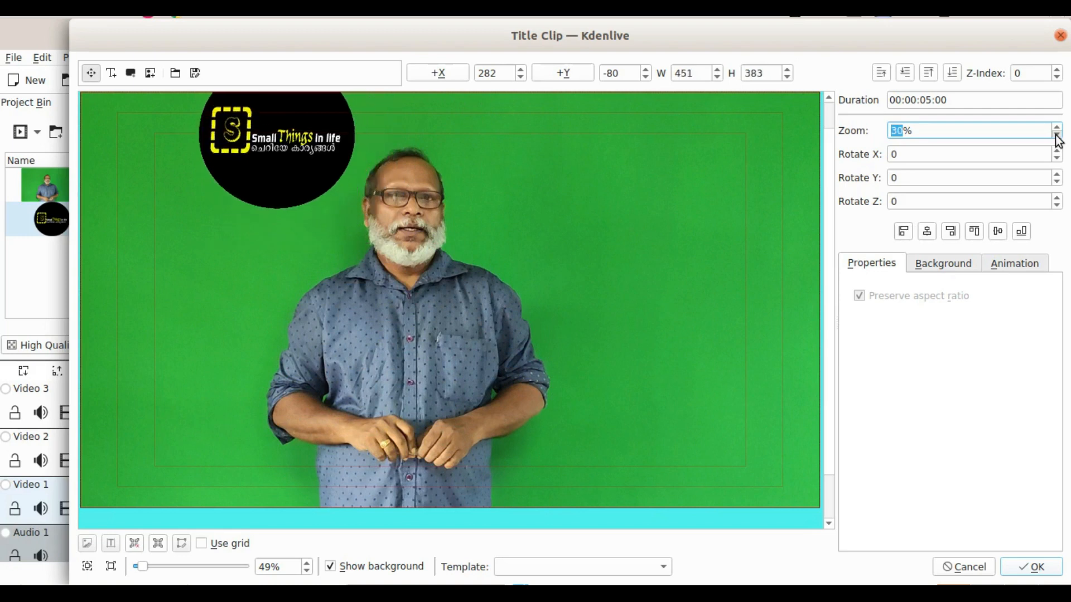
{"action": "left_click", "coordinate": [1056, 135]}
{"action": "left_click", "coordinate": [1057, 134]}
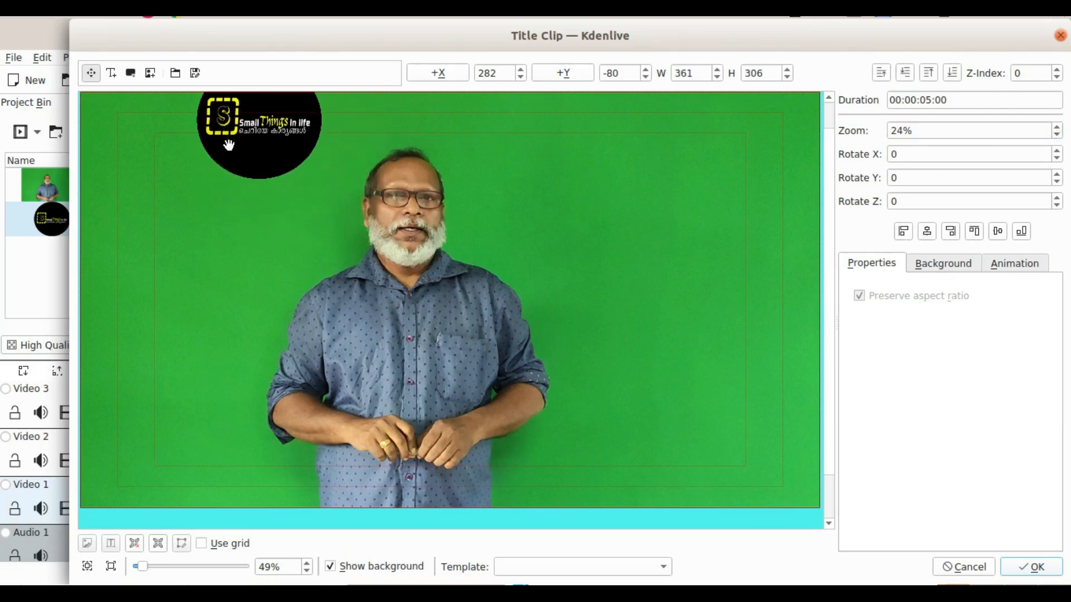
Reduce the logo's zoom to 11%, place it in the frame's upper-right area at about X 1546, Y 134, and accept the title.
{"action": "left_click_drag", "start_coordinate": [240, 144], "coordinate": [715, 184]}
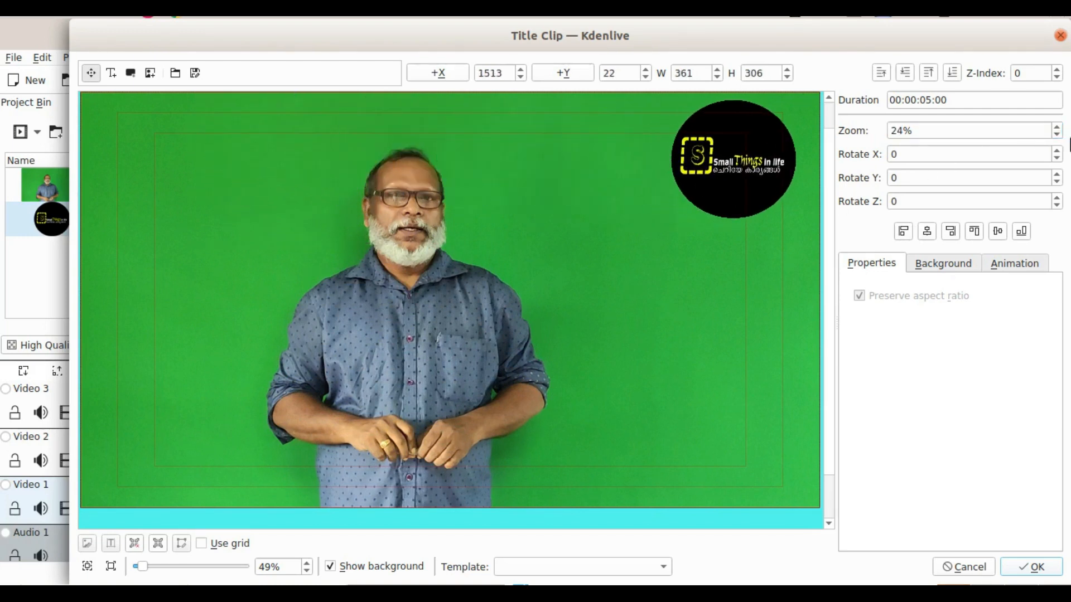
{"action": "left_click", "coordinate": [1057, 137]}
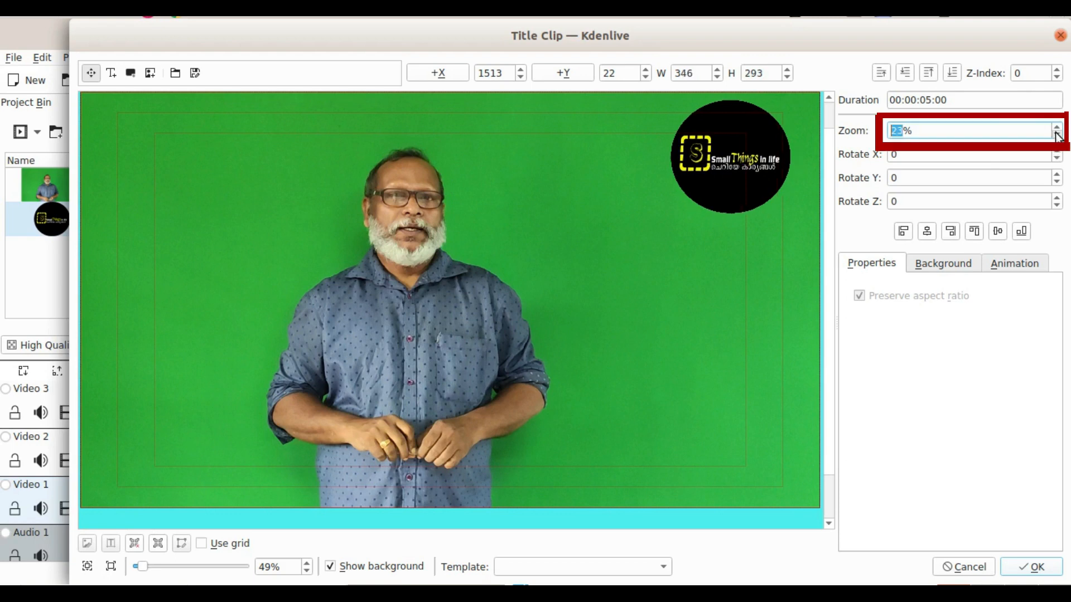
{"action": "left_click", "coordinate": [1056, 135]}
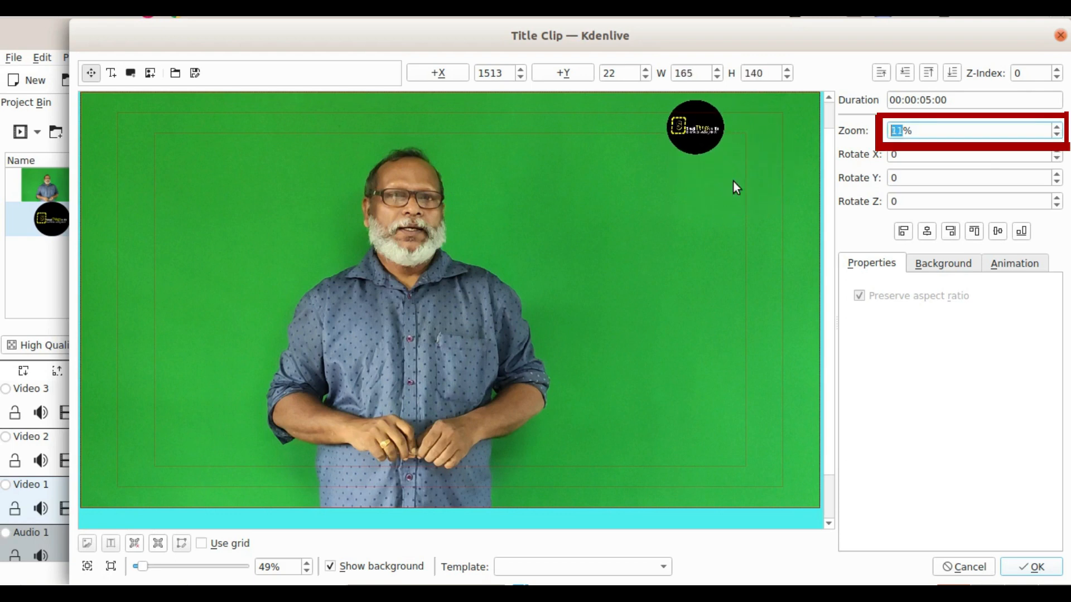
{"action": "left_click_drag", "start_coordinate": [686, 126], "coordinate": [703, 176]}
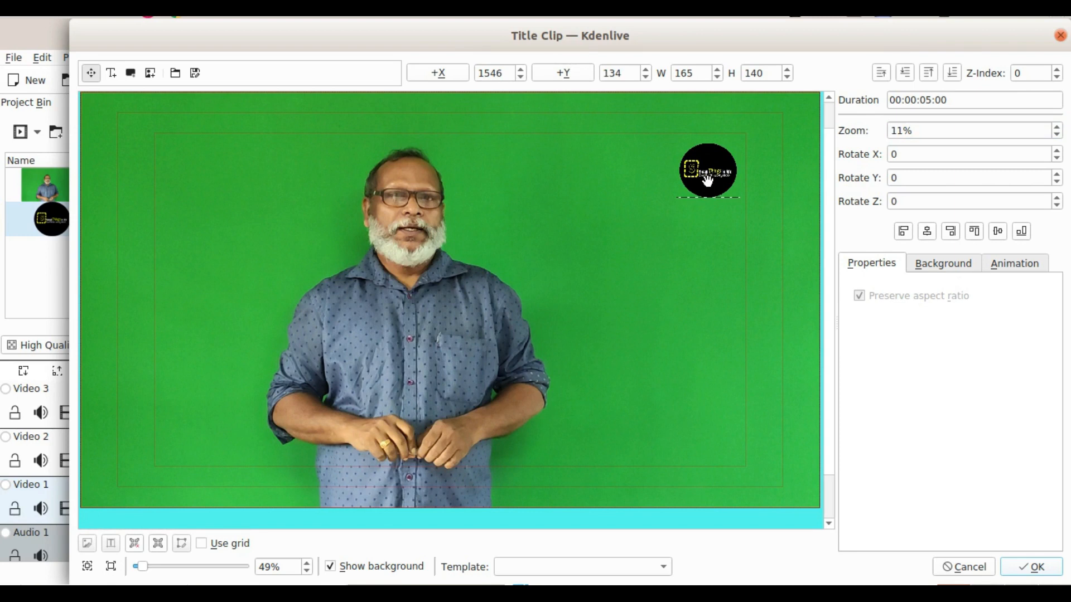
{"action": "left_click", "coordinate": [1047, 567]}
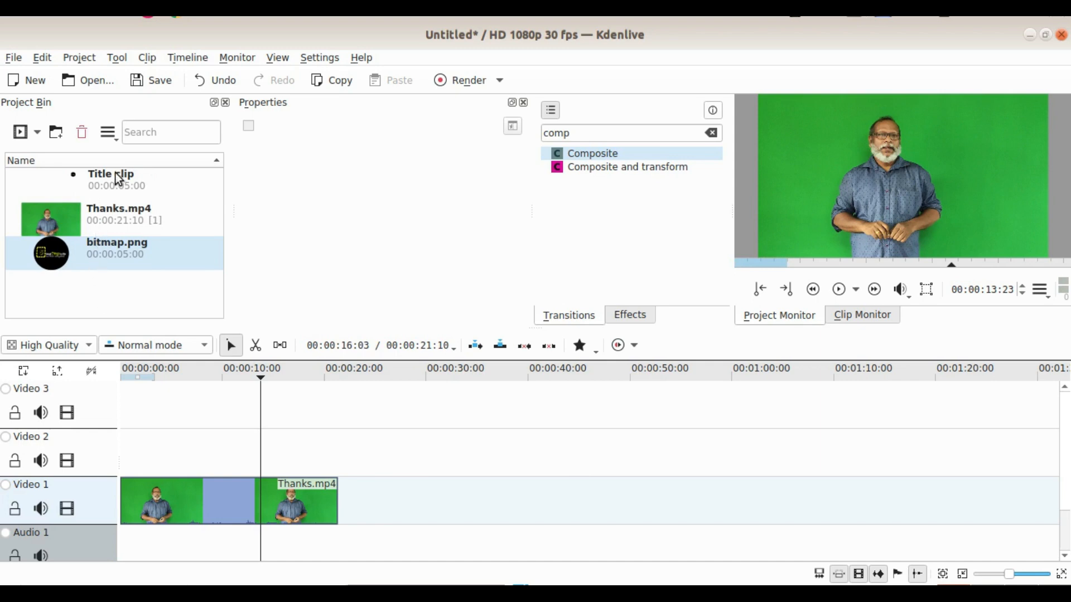
Place the title clip on Video 2 over the full length of Thanks.mp4 and apply the Composite transition to it.
{"action": "left_click_drag", "start_coordinate": [119, 180], "coordinate": [337, 469]}
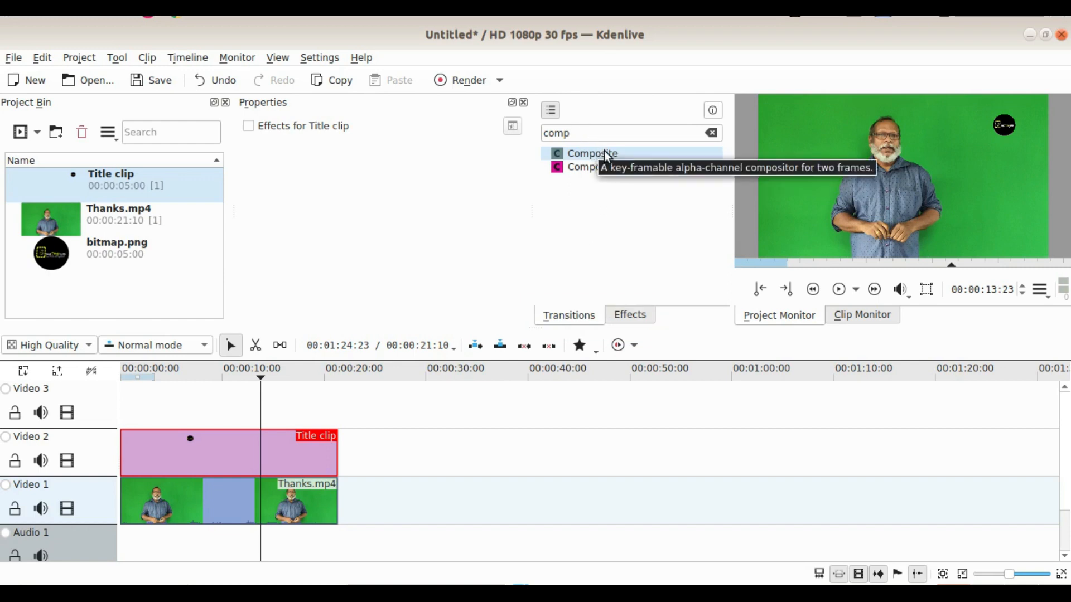
{"action": "mouse_move", "coordinate": [608, 156]}
{"action": "left_mouse_down"}
{"action": "mouse_move", "coordinate": [514, 288]}
{"action": "mouse_move", "coordinate": [256, 476]}
{"action": "mouse_move", "coordinate": [189, 451]}
{"action": "left_mouse_up"}
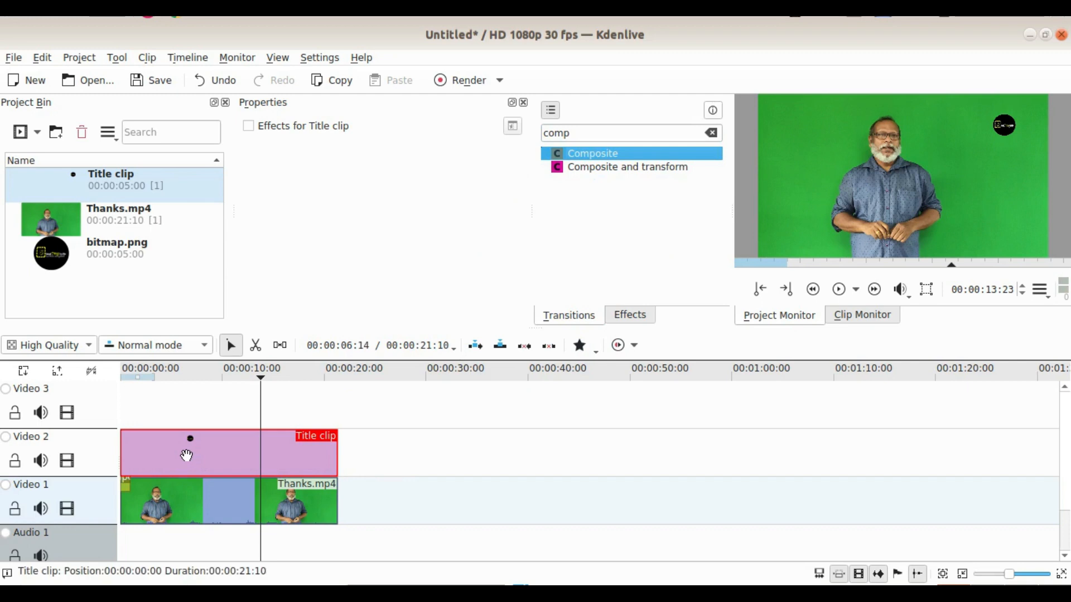
Lengthen the Composite transition to the end of the two clips, 00:00:21:10, and set its opacity to 19%.
{"action": "left_click", "coordinate": [124, 483]}
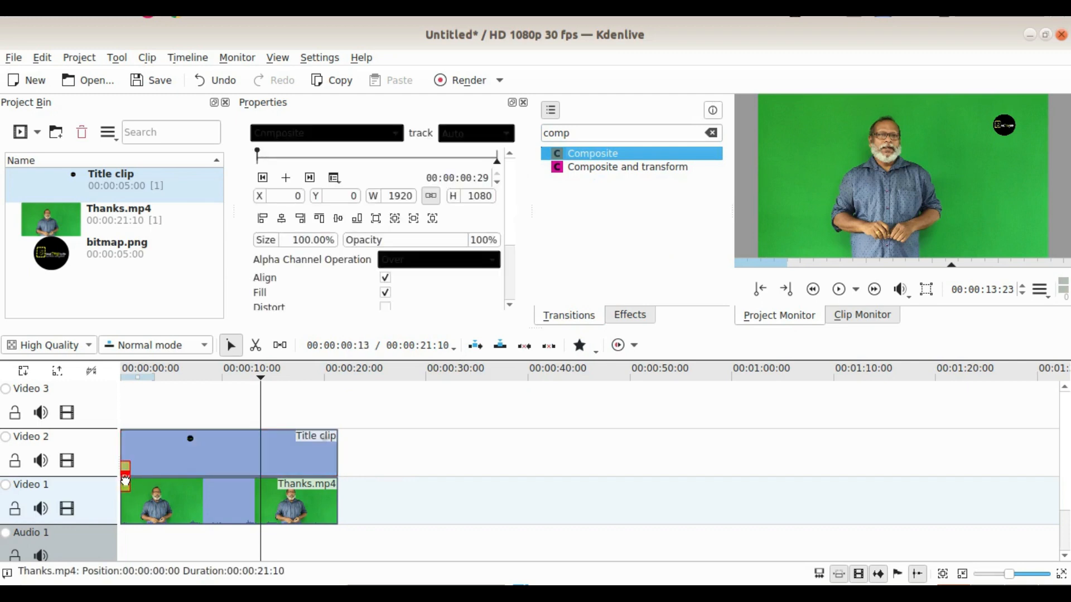
{"action": "double_click", "coordinate": [125, 481]}
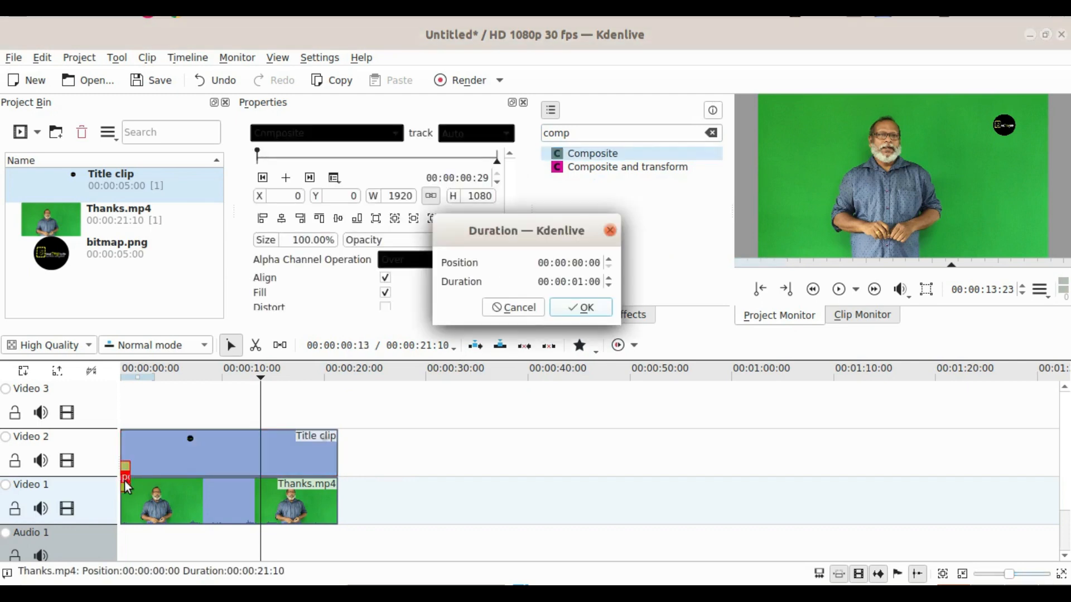
{"action": "left_click", "coordinate": [608, 279]}
{"action": "left_click_drag", "start_coordinate": [607, 278], "coordinate": [607, 280]}
{"action": "left_click", "coordinate": [592, 314]}
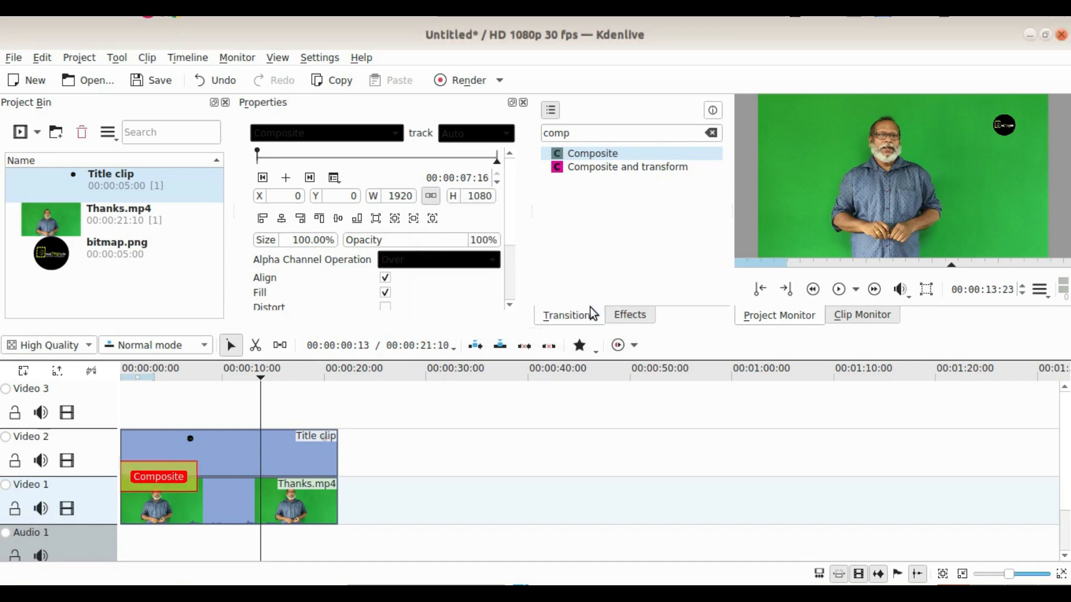
{"action": "left_click_drag", "start_coordinate": [194, 474], "coordinate": [341, 478]}
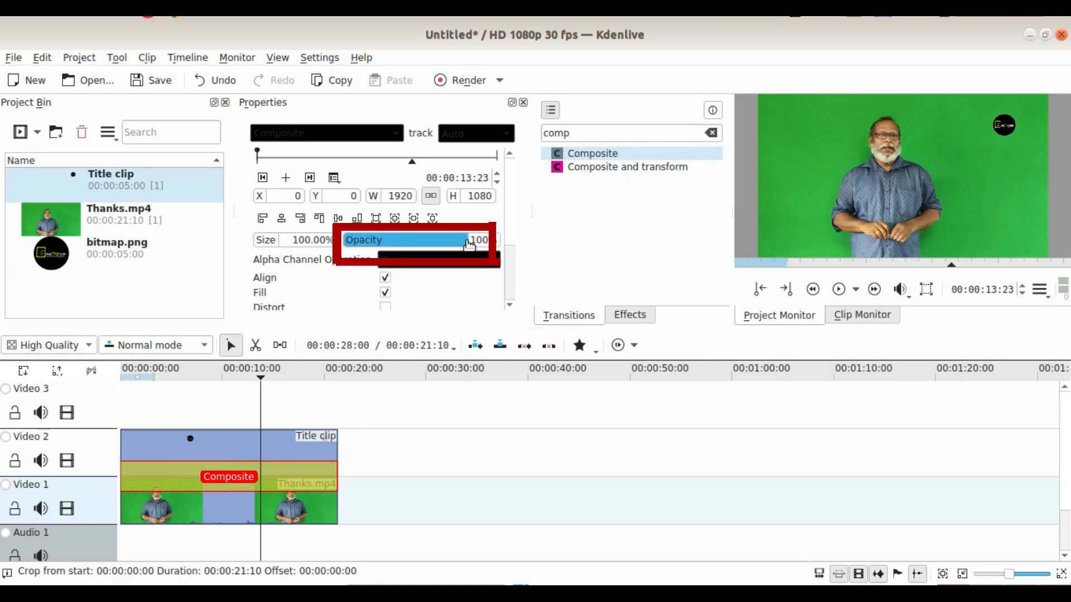
{"action": "left_click_drag", "start_coordinate": [465, 245], "coordinate": [369, 249]}
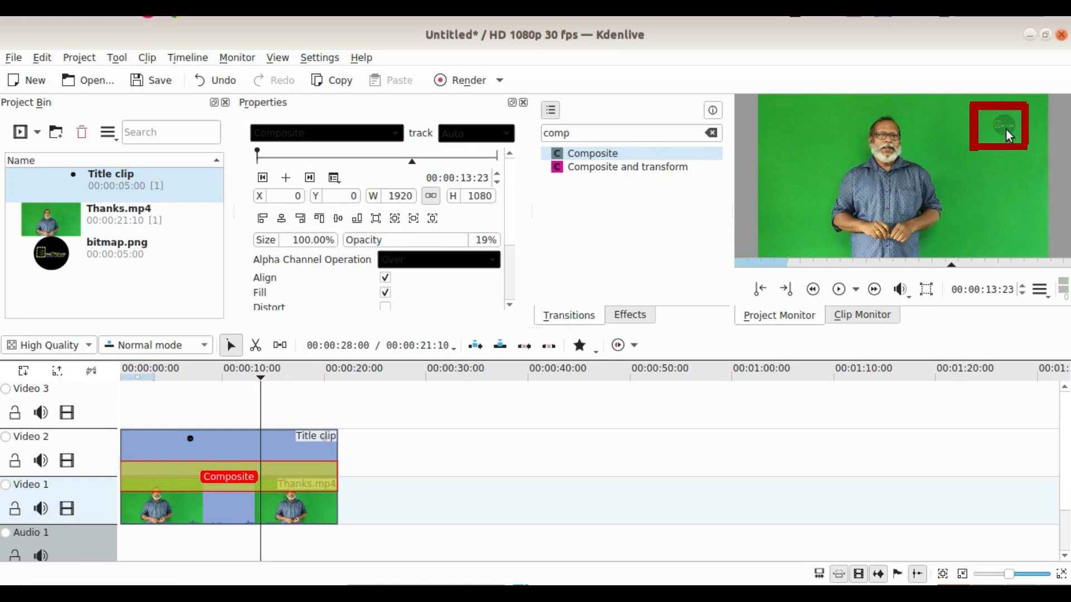